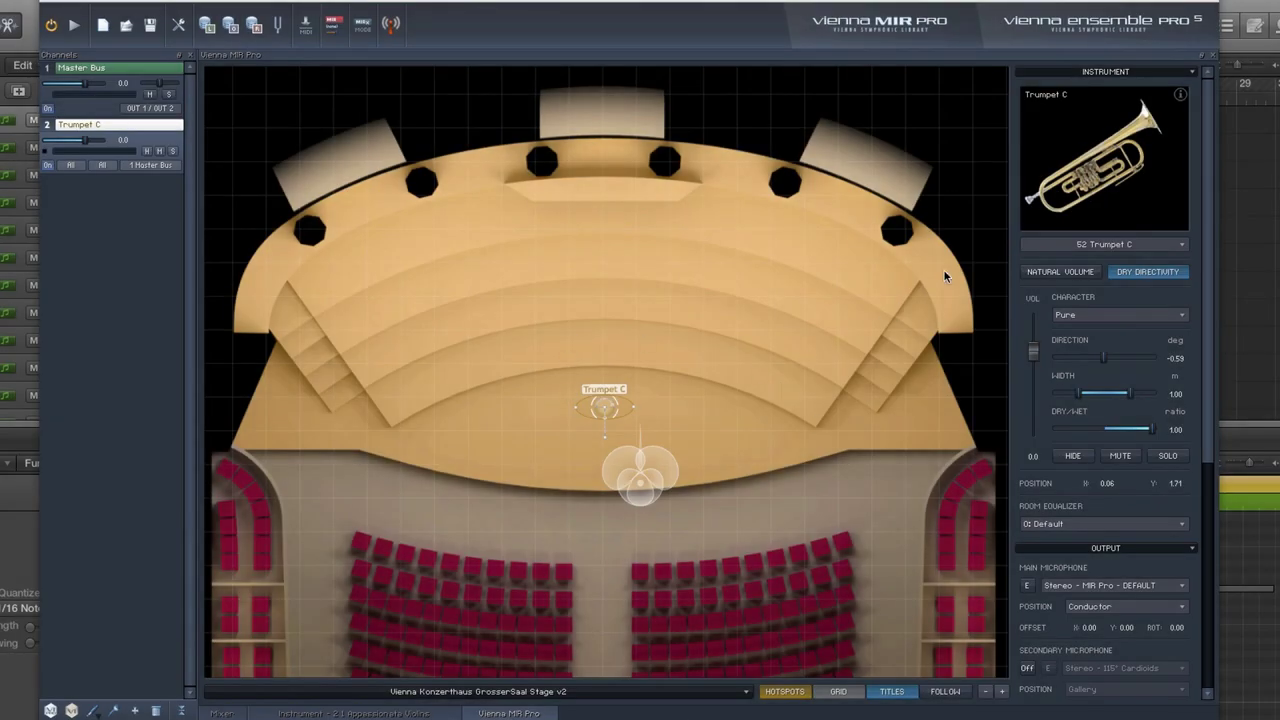
Collapse the Instrument section so the Output settings move to the top of the panel
click(1113, 73)
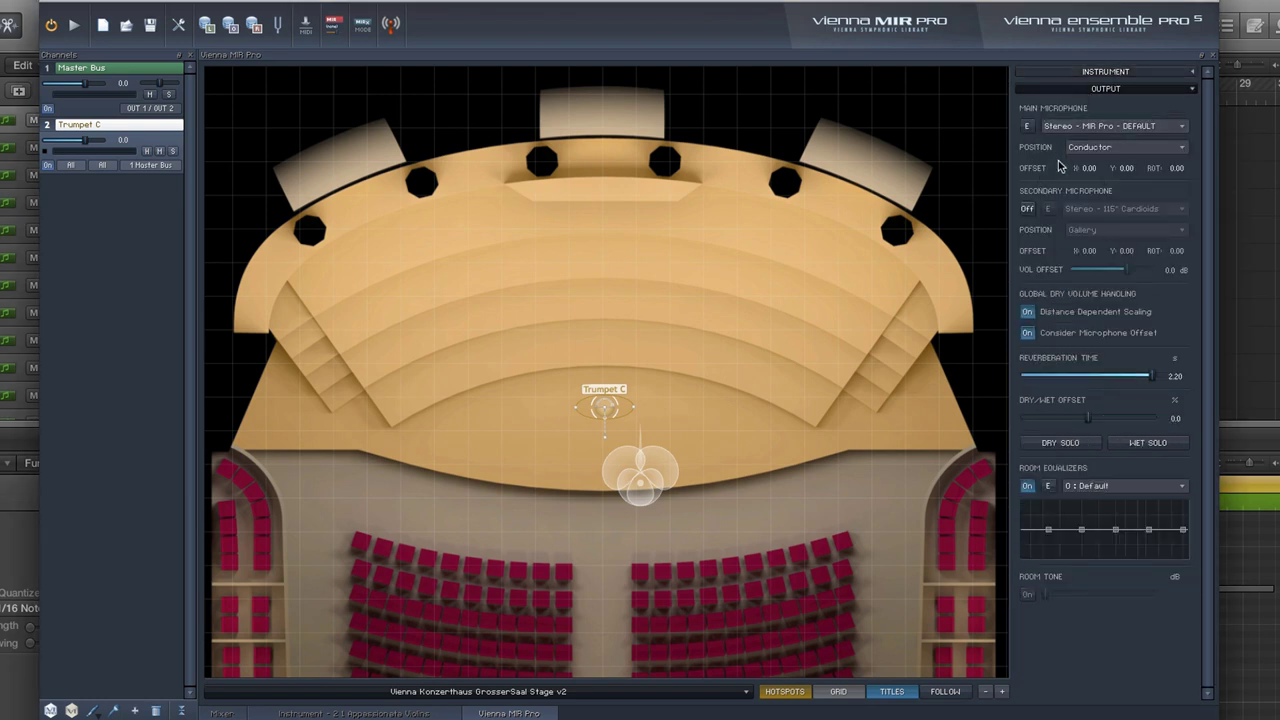
Load the Stereo – Blumlein (crossed Fig.8s) main microphone preset and frame the whole hall
click(1100, 127)
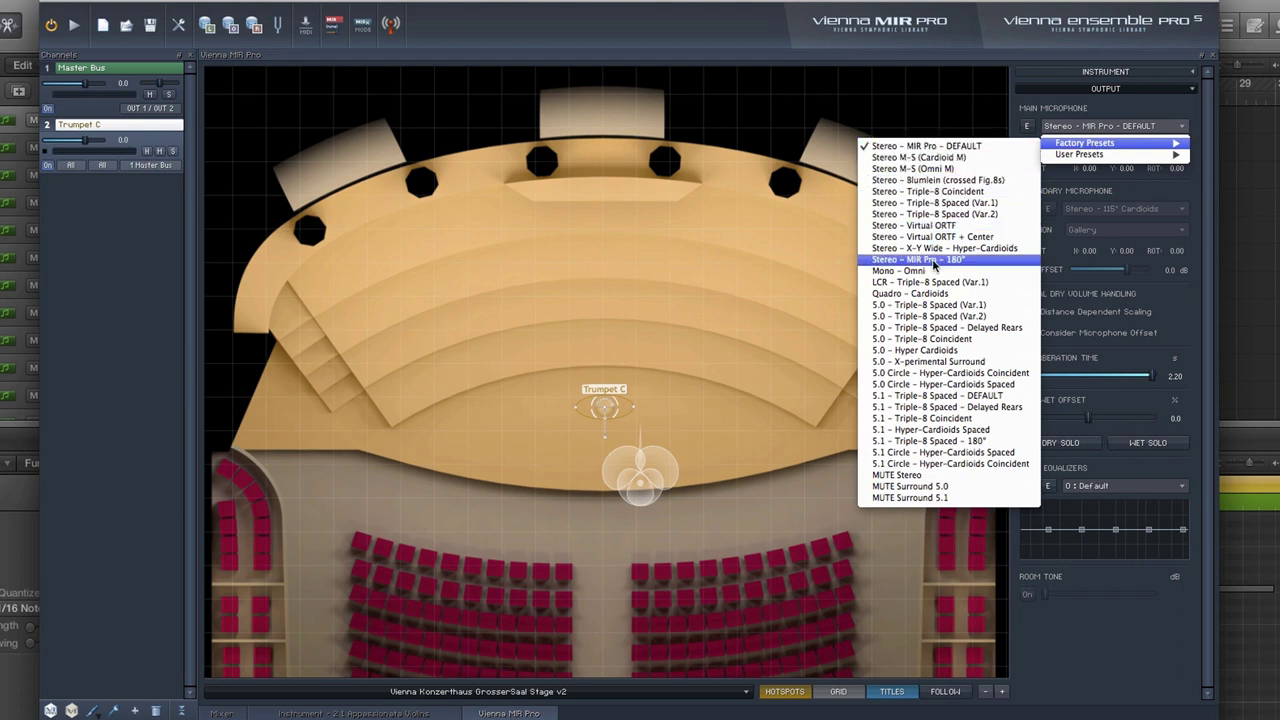
click(934, 181)
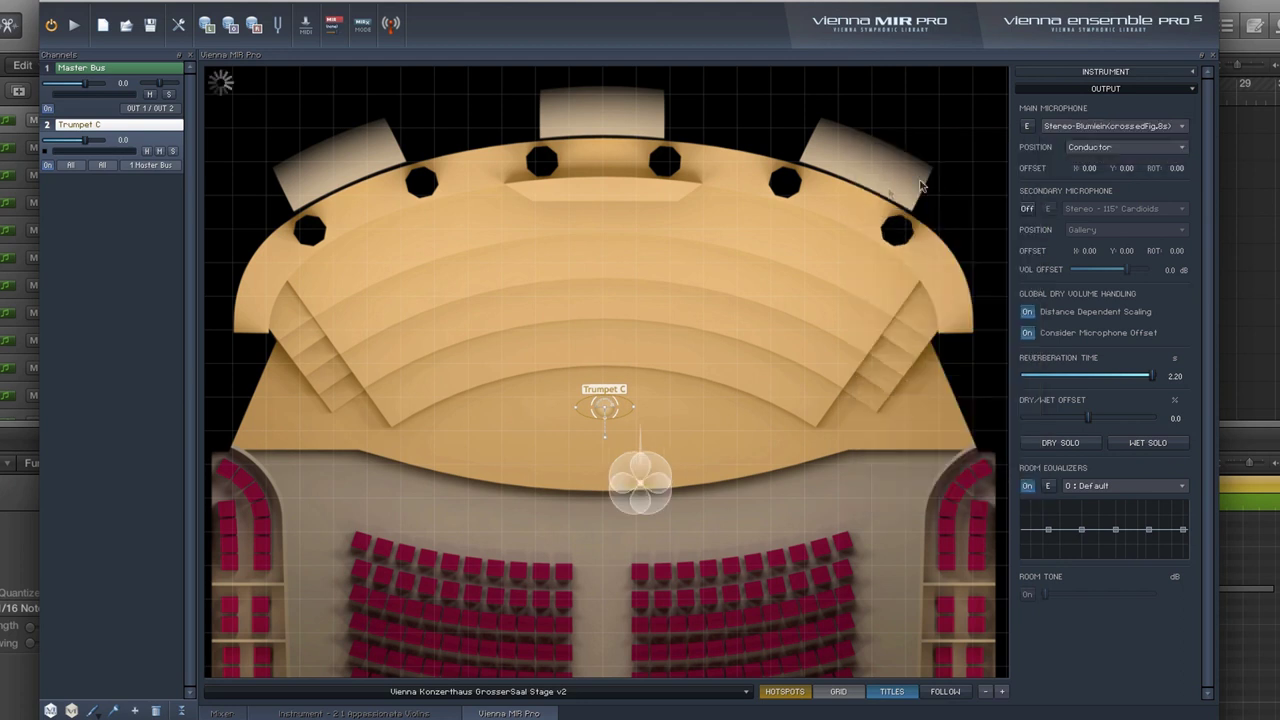
scroll(599, 460, down, 3)
scroll(610, 470, down, 3)
drag(636, 490, 641, 264)
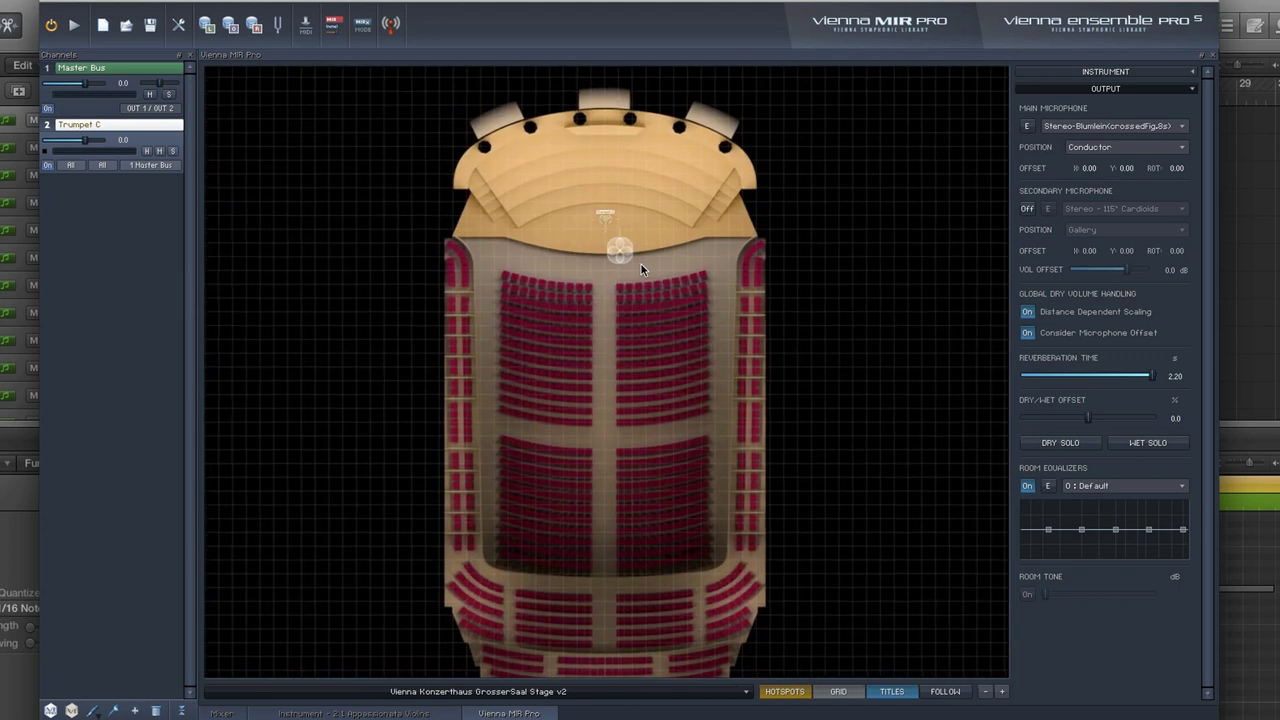
scroll(641, 264, down, 1)
drag(649, 318, 660, 283)
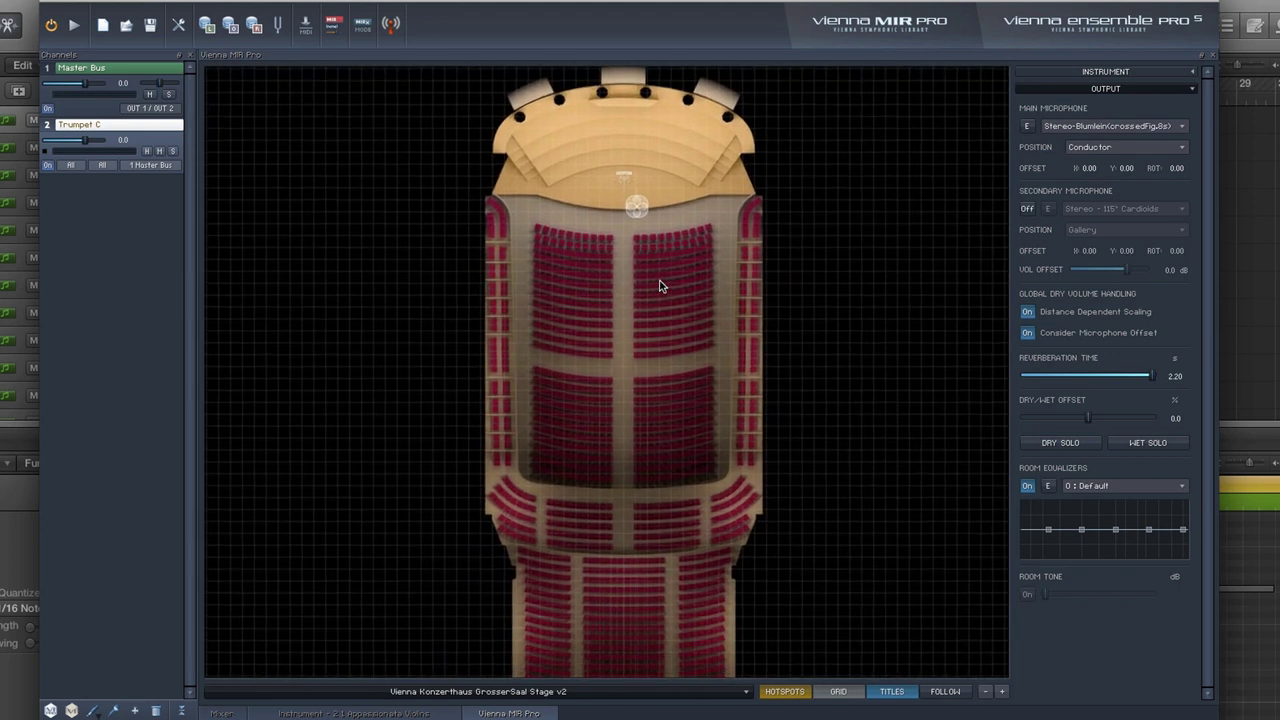
click(1101, 150)
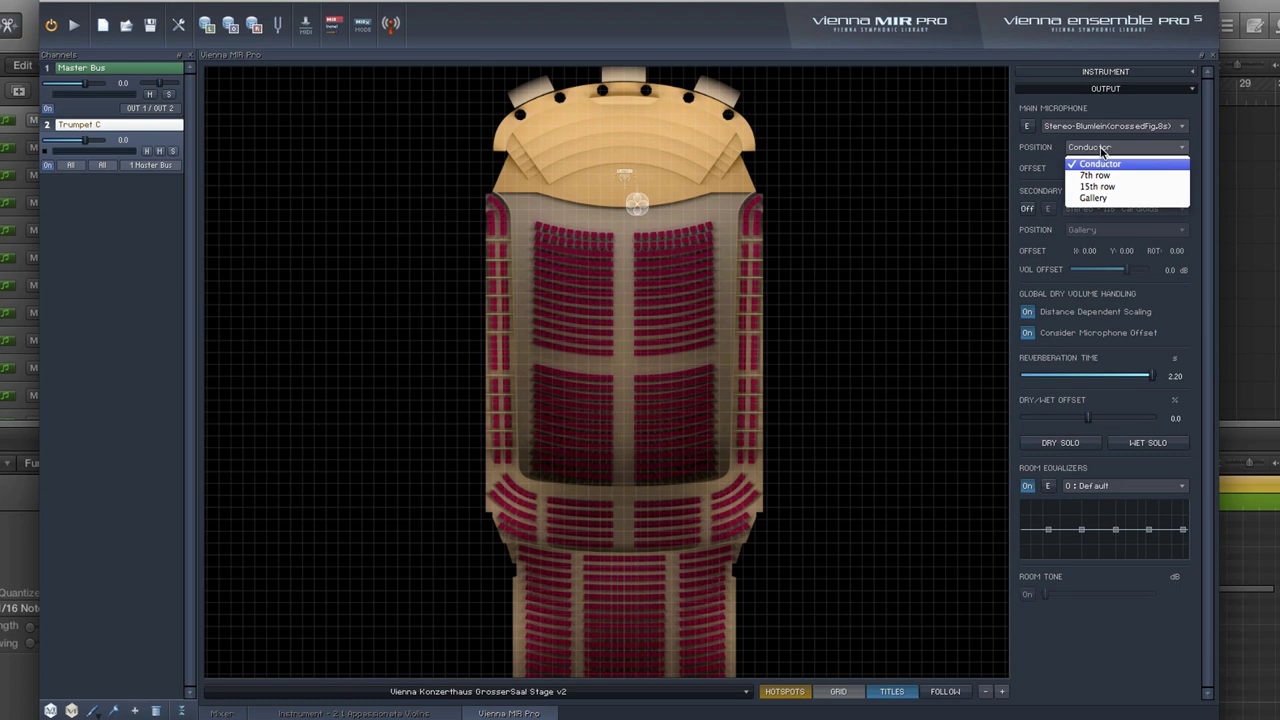
click(1094, 172)
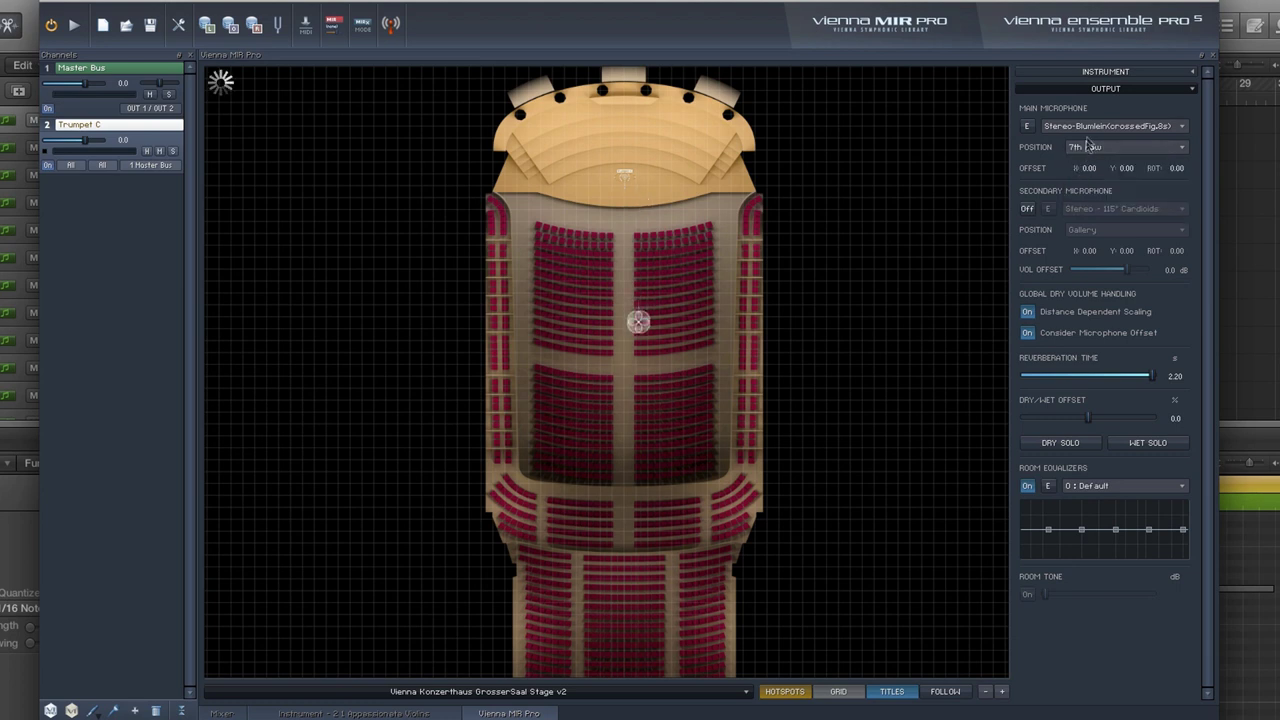
click(1088, 150)
click(1090, 187)
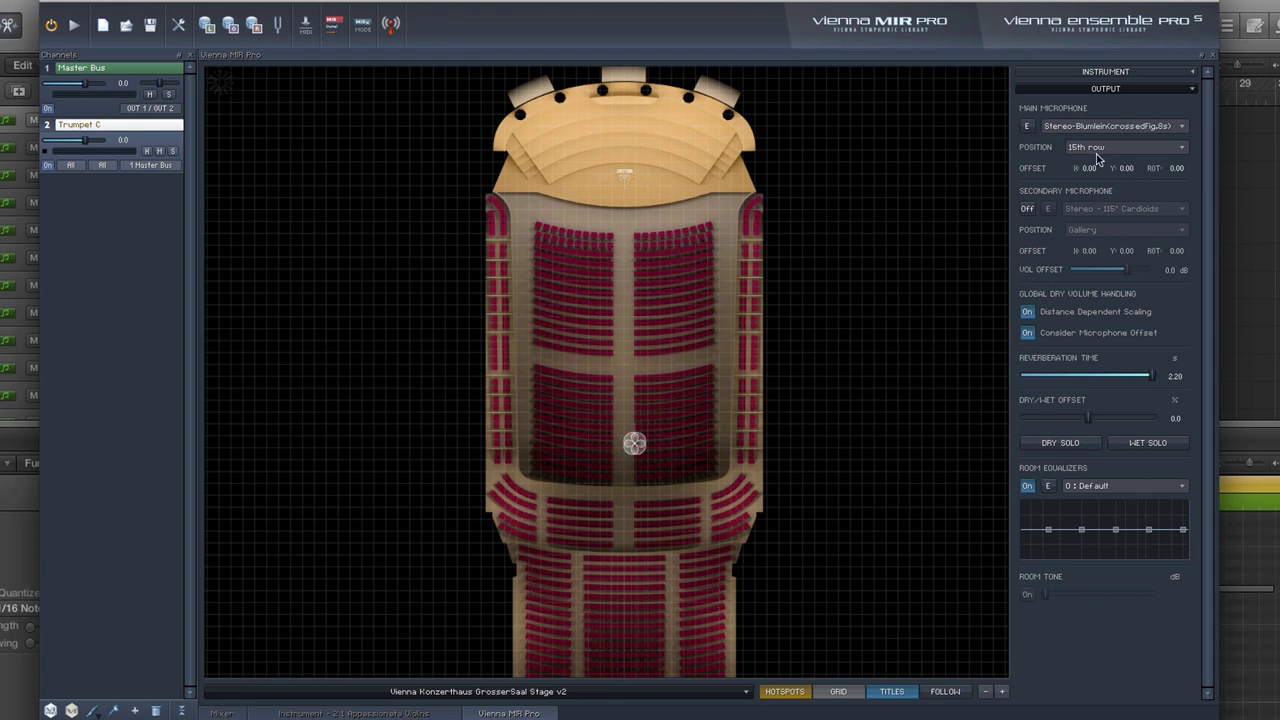
click(1100, 147)
click(1090, 199)
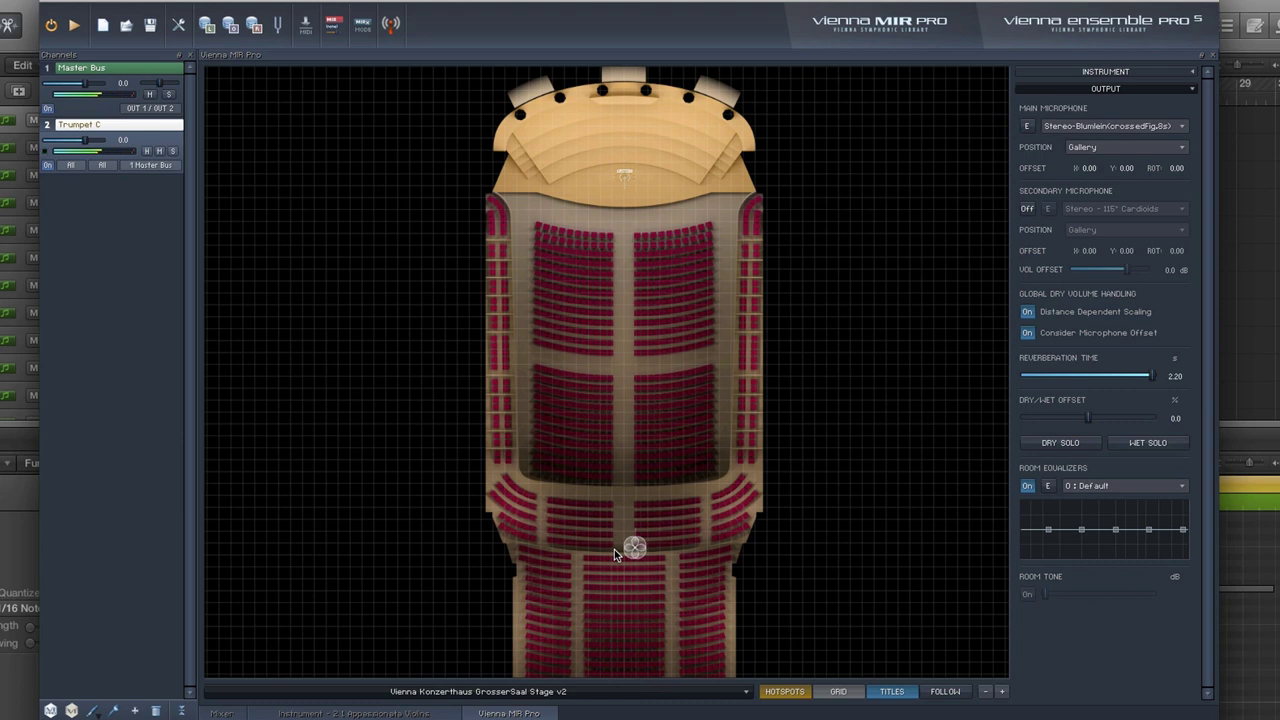
click(1085, 149)
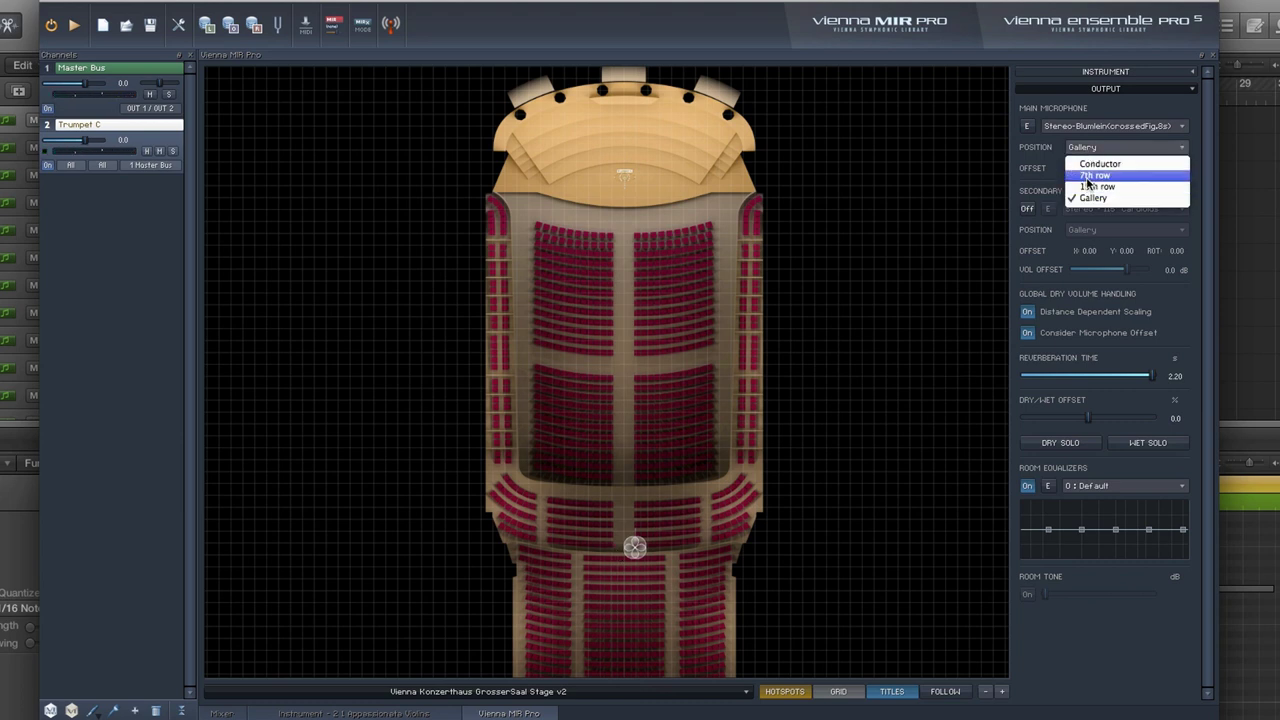
click(1090, 176)
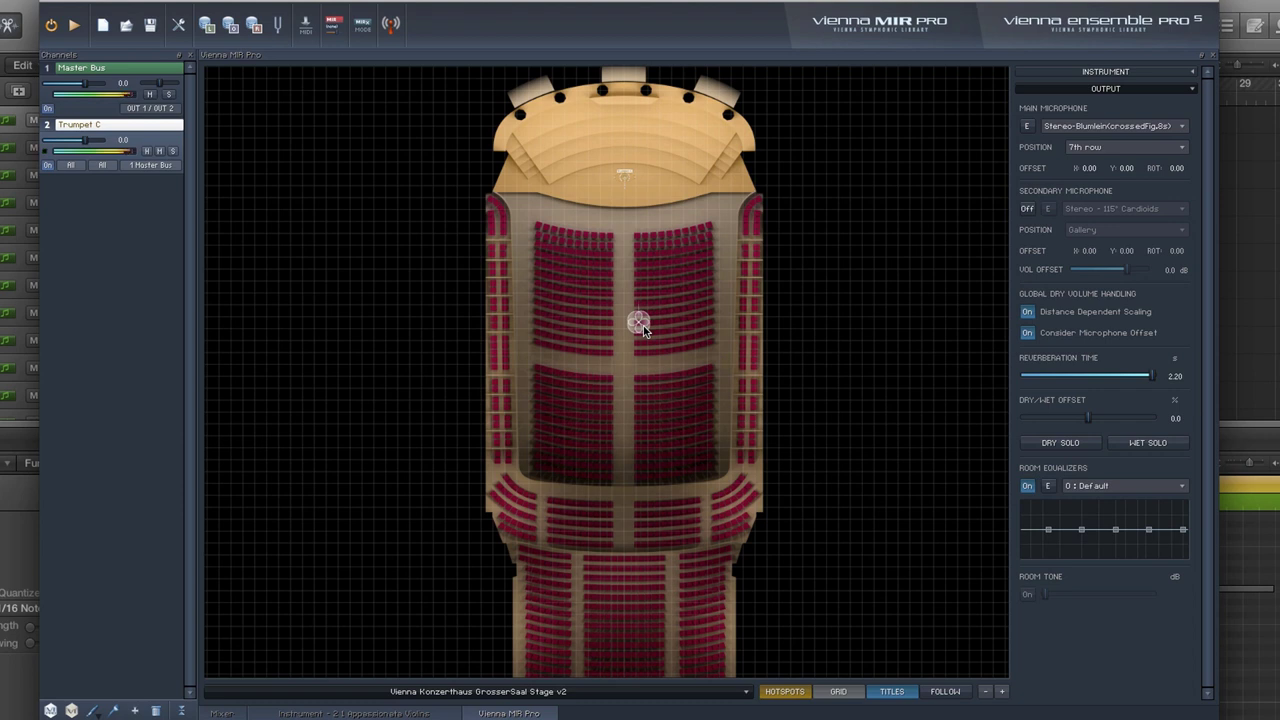
click(1104, 150)
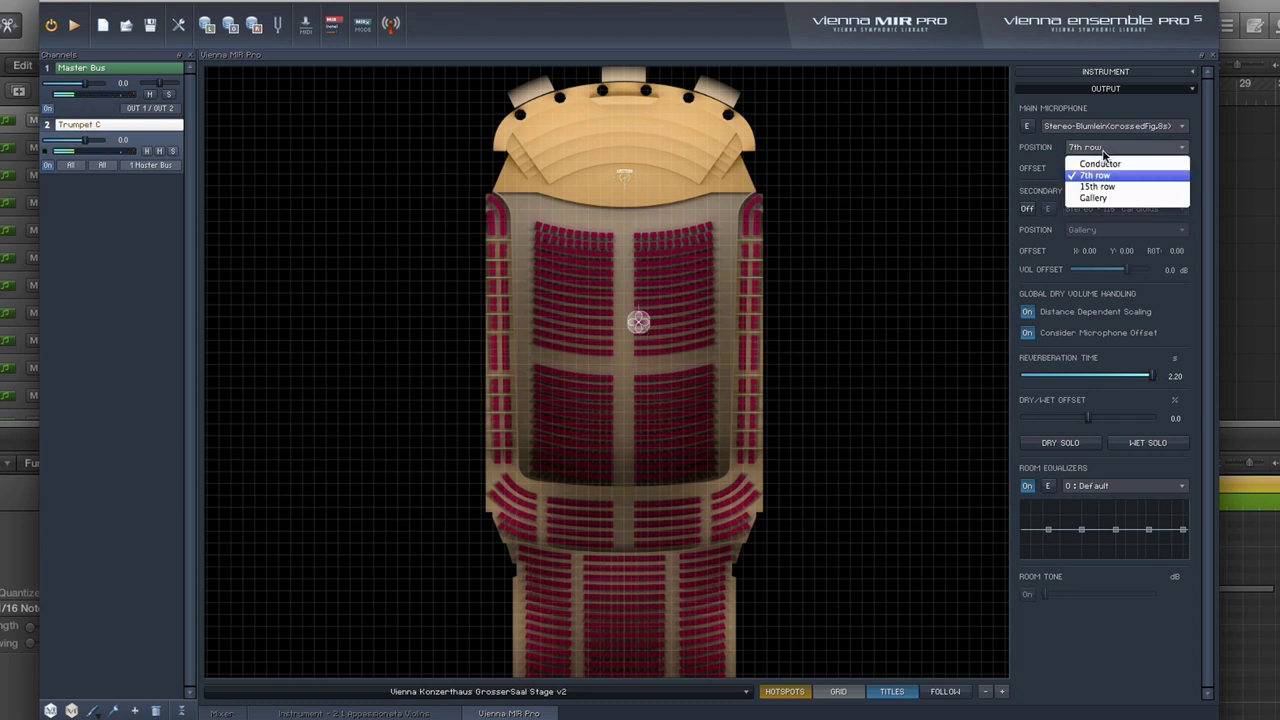
click(1100, 163)
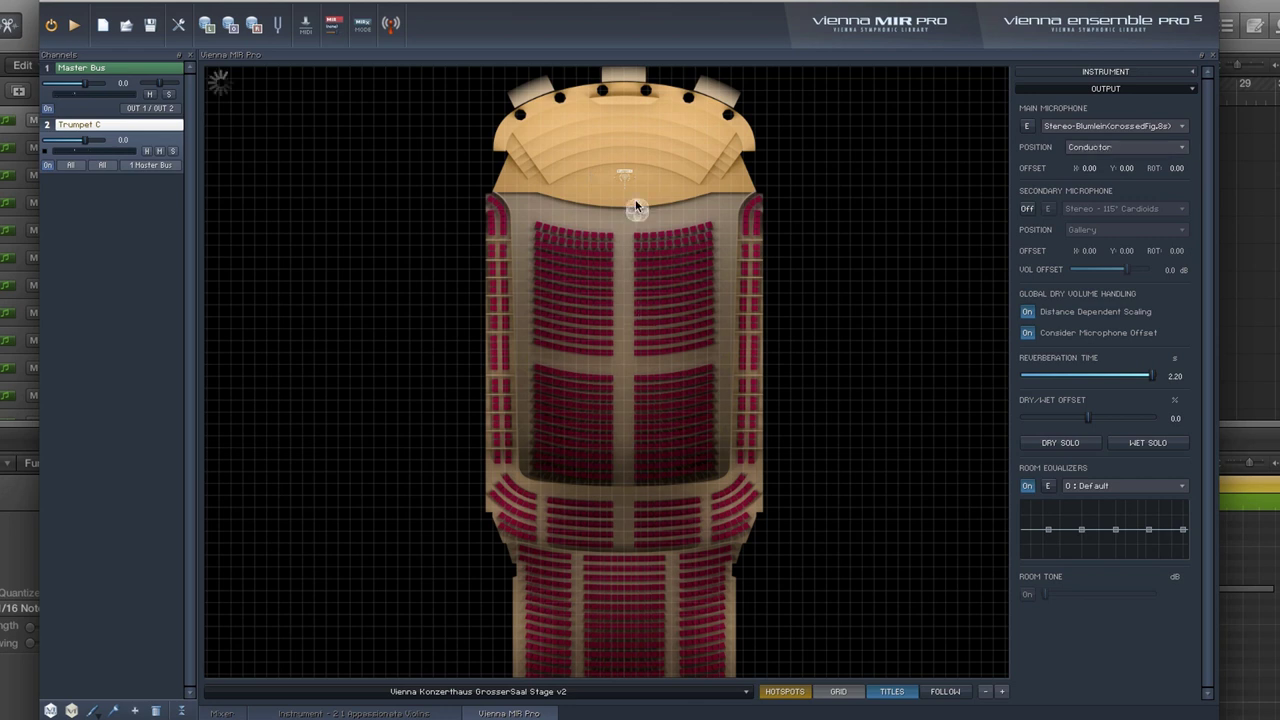
Start violin playback and move the main microphone to the 7th row position
scroll(617, 190, up, 2)
scroll(617, 196, up, 3)
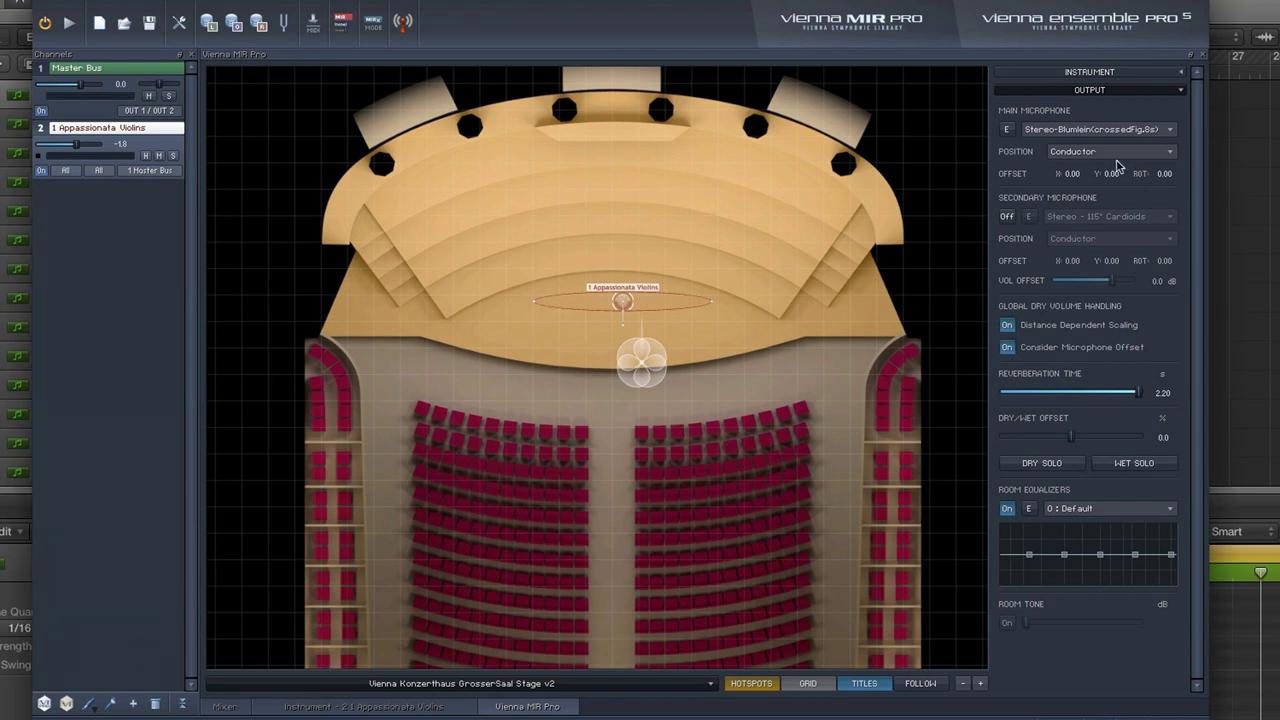
key(space)
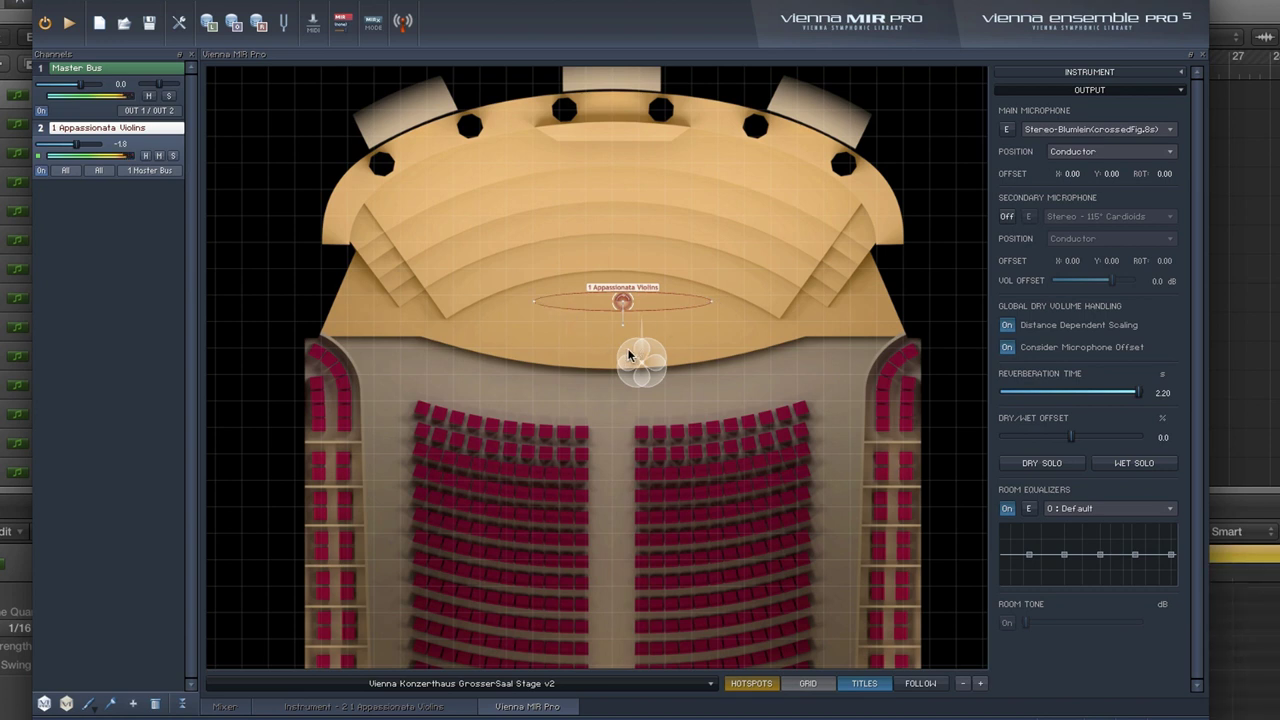
click(1046, 160)
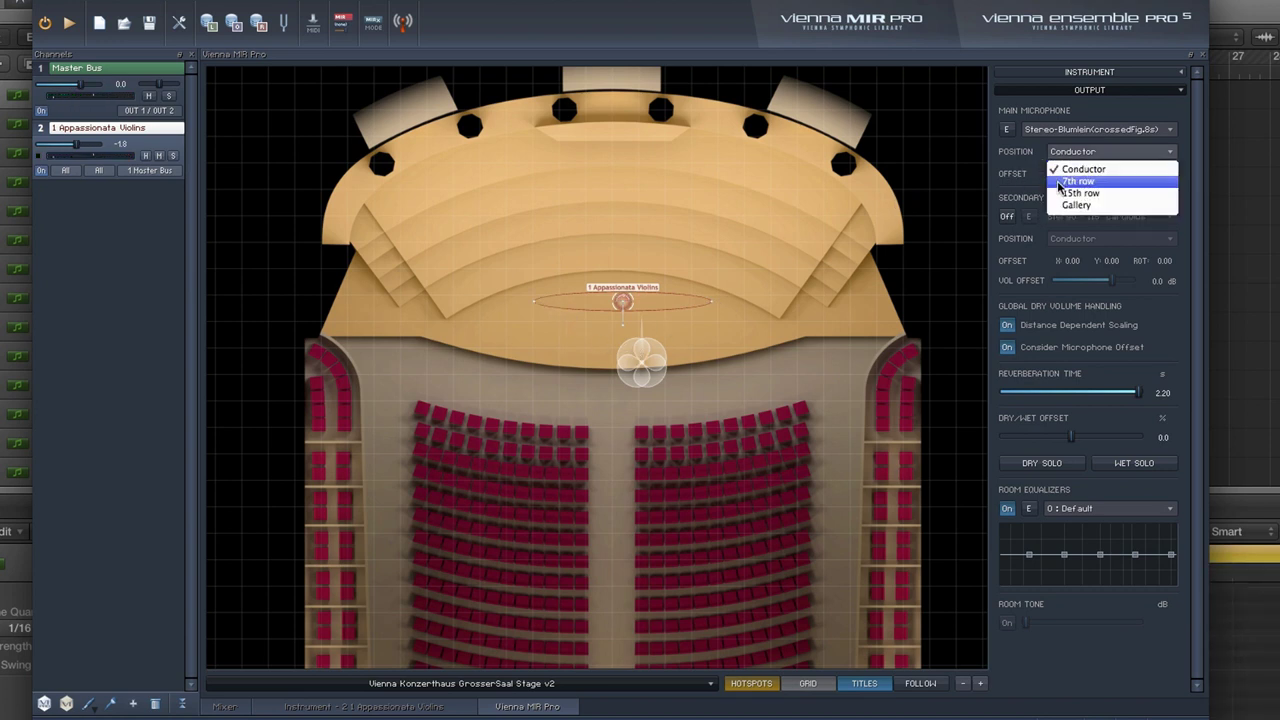
click(1062, 181)
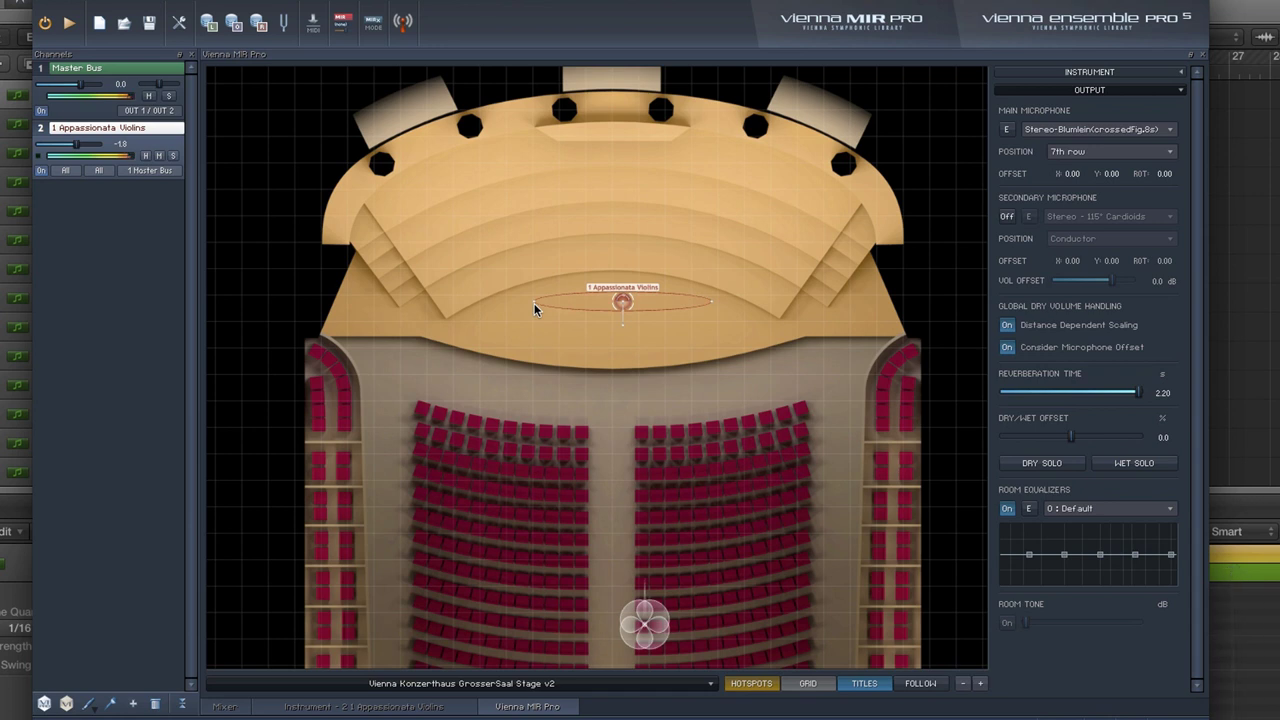
scroll(534, 308, down, 3)
scroll(534, 303, down, 3)
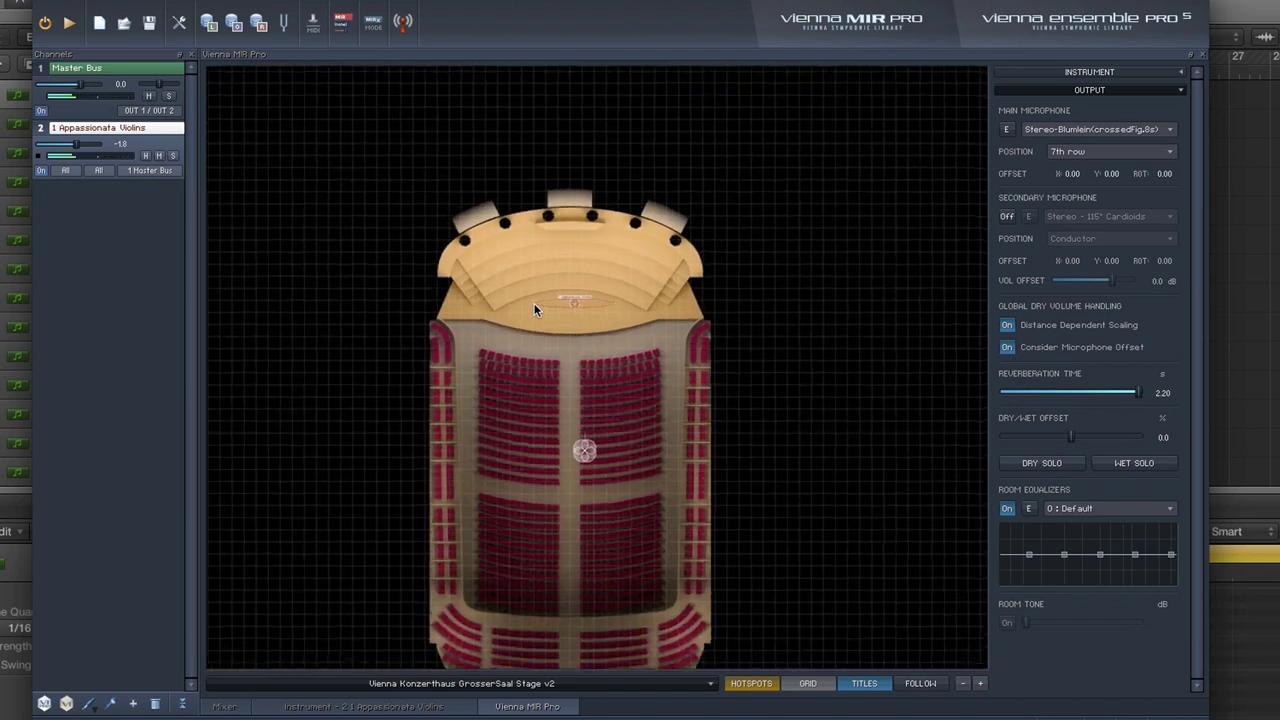
Move the main microphone to the Gallery position
click(1075, 152)
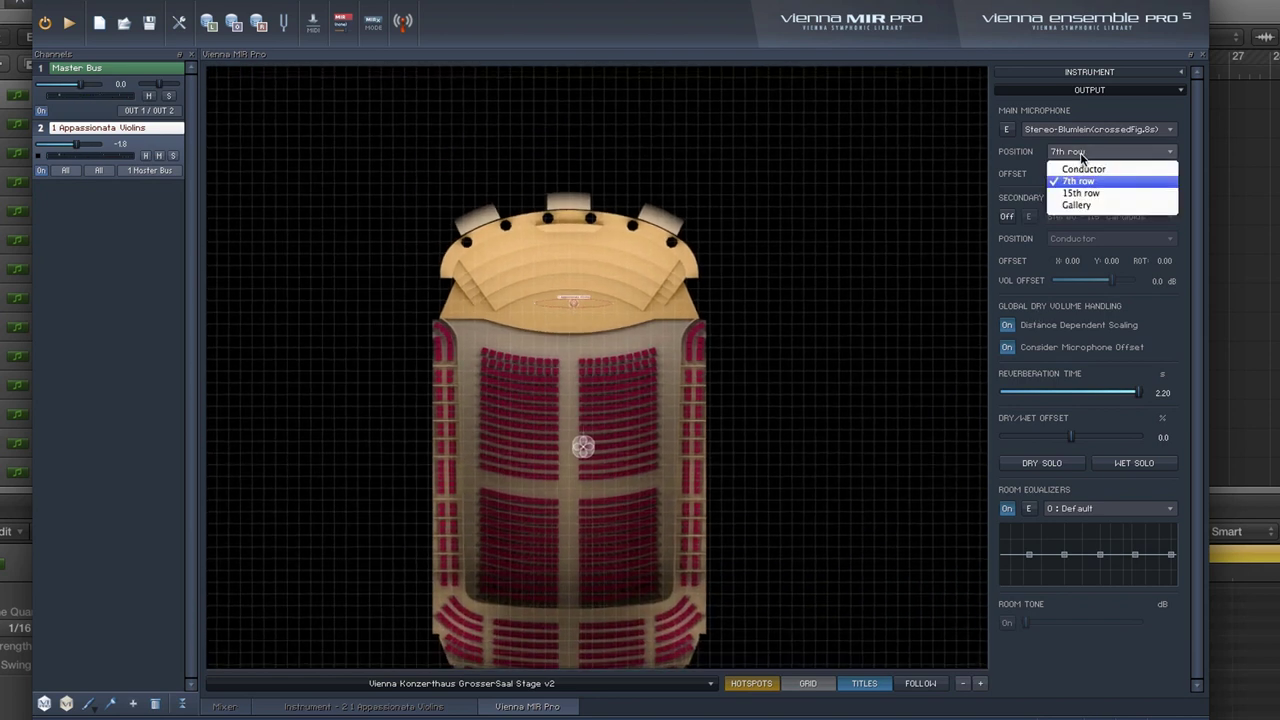
click(1085, 207)
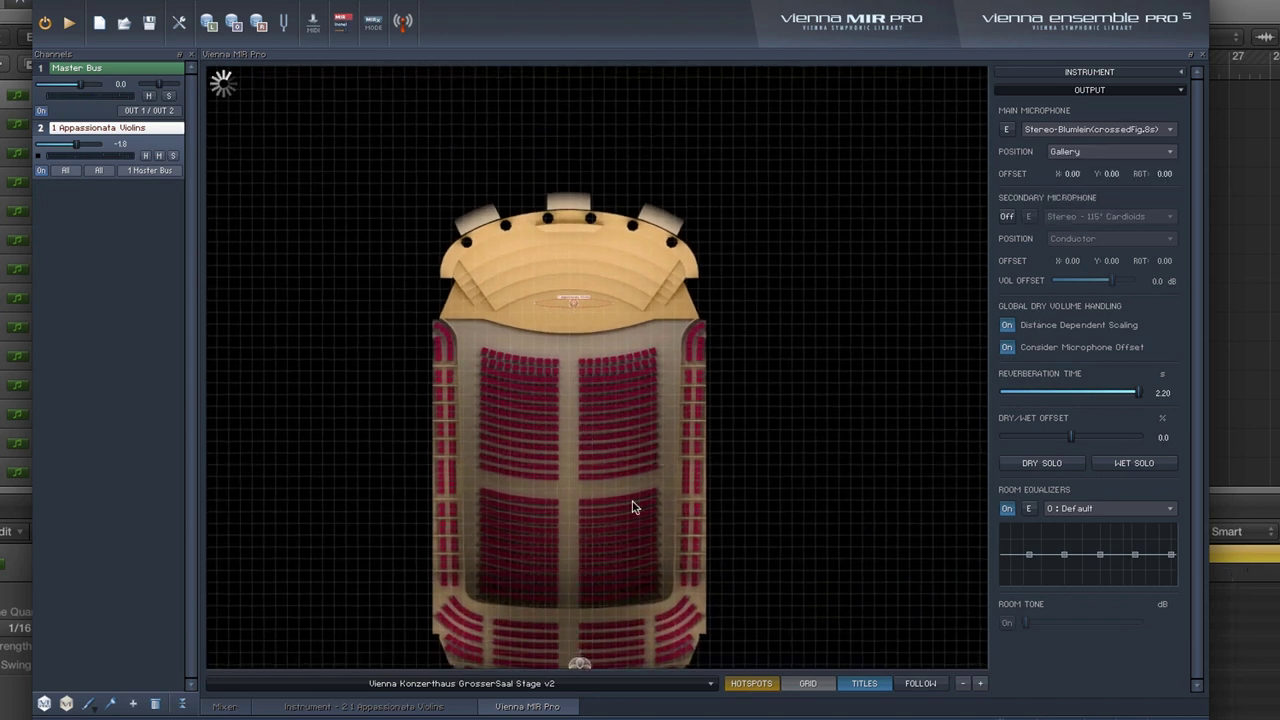
drag(632, 506, 643, 390)
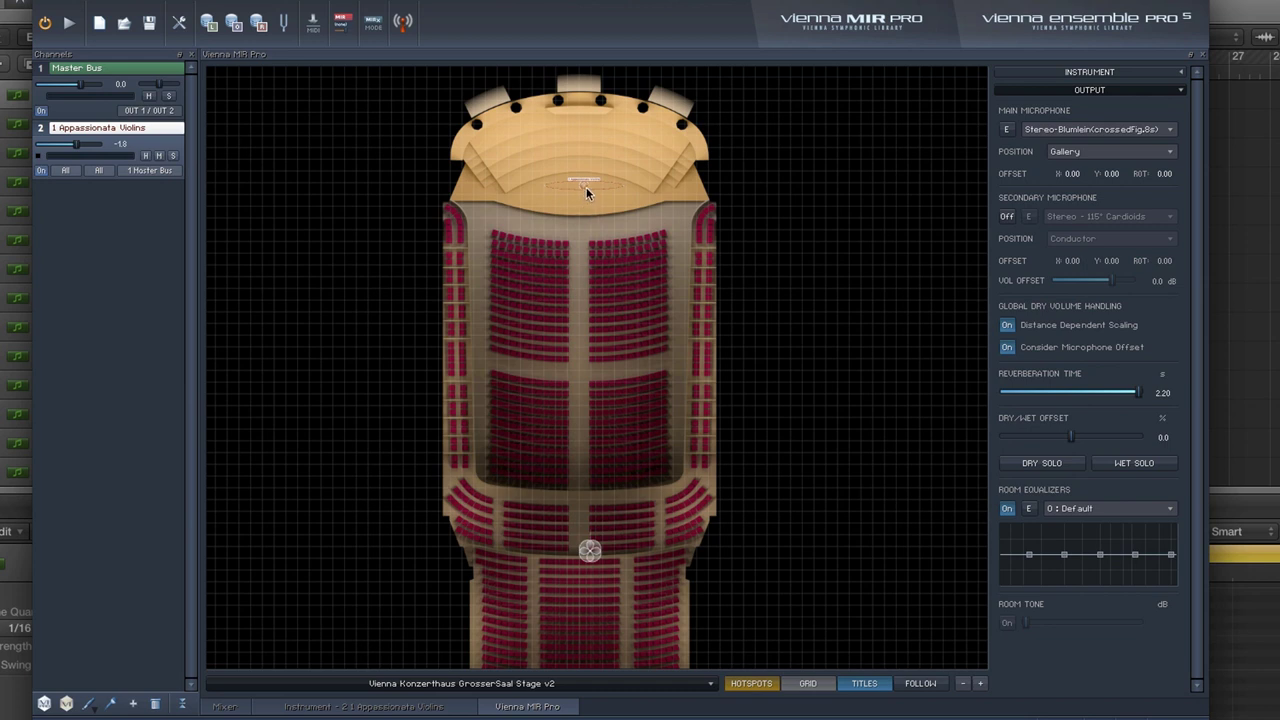
Place the violins at the rear left of the stage and rotate the main microphone slightly
drag(586, 188, 630, 189)
scroll(643, 263, up, 2)
scroll(562, 197, up, 2)
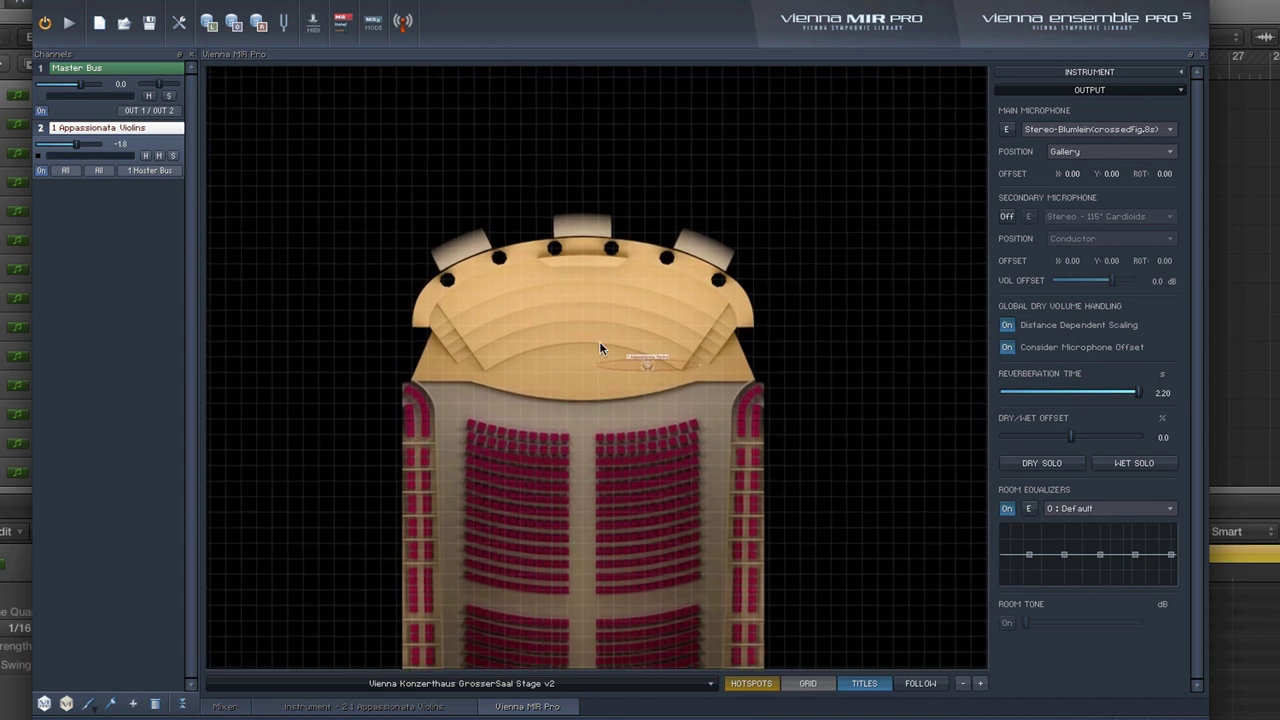
drag(531, 318, 494, 290)
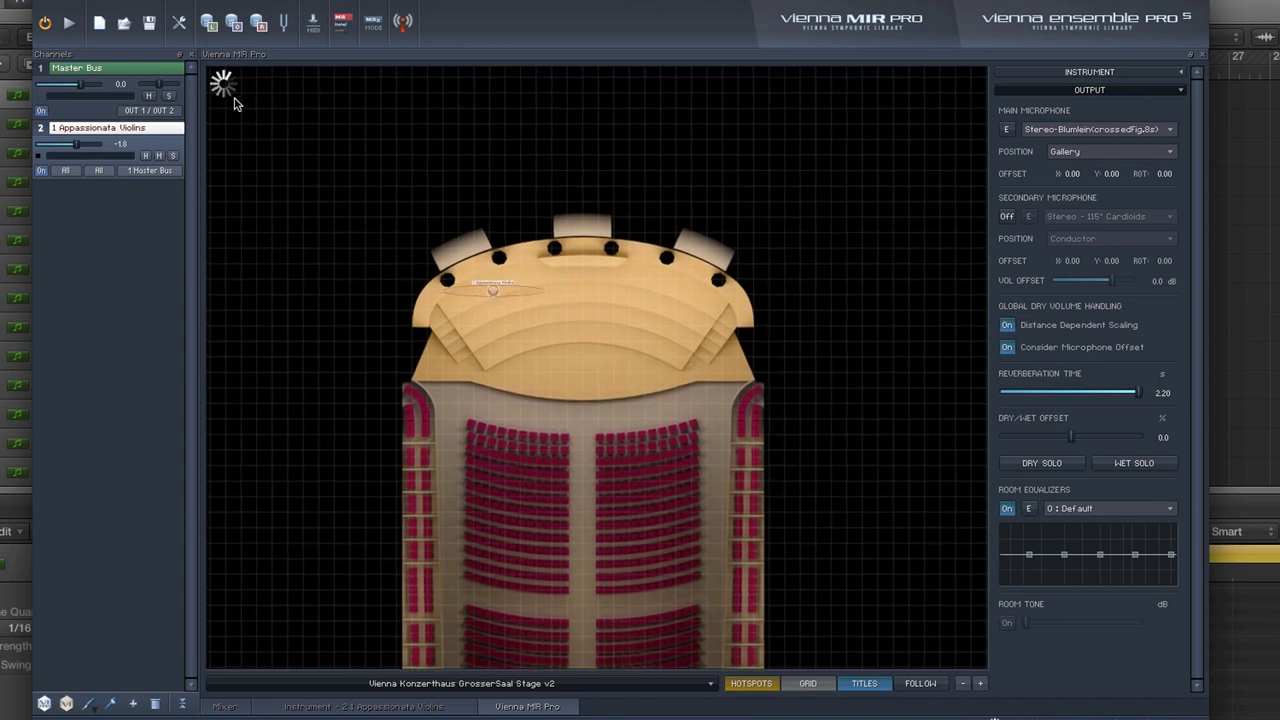
drag(591, 376, 588, 191)
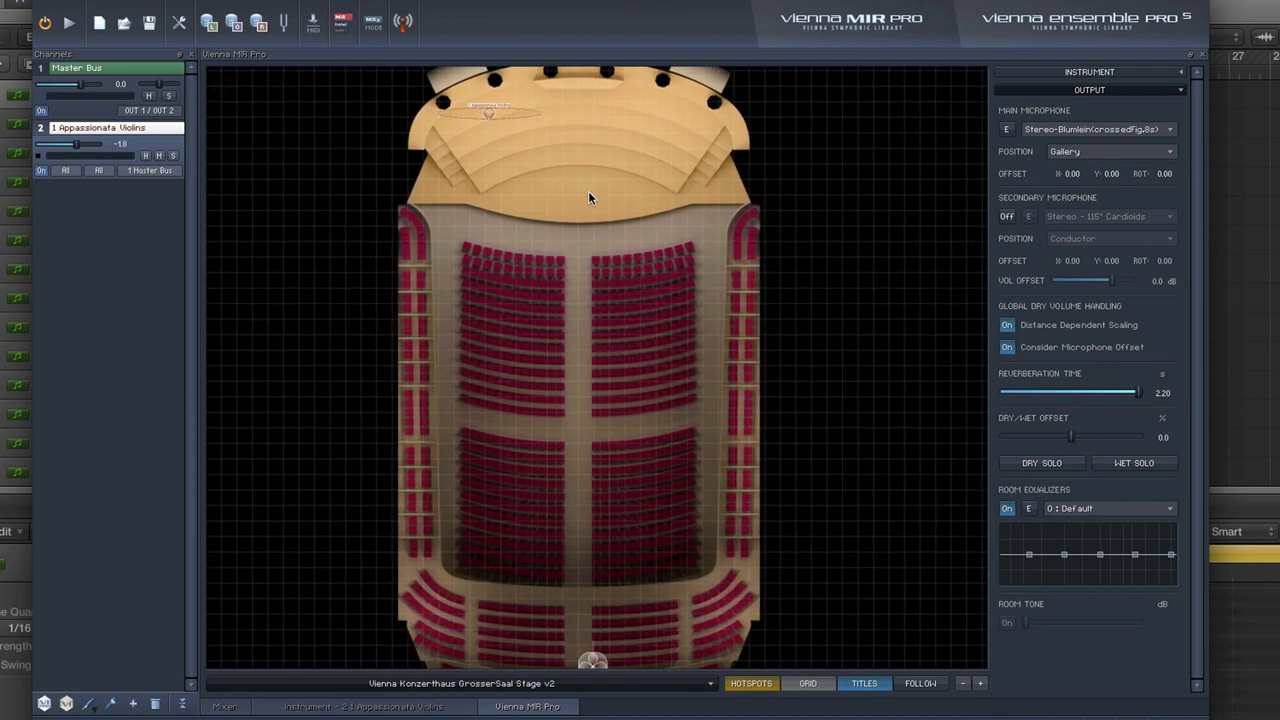
mouse_move(596, 655)
mouse_down()
mouse_move(502, 610)
mouse_move(614, 608)
mouse_move(597, 653)
mouse_move(488, 607)
mouse_move(640, 602)
mouse_move(603, 640)
mouse_up()
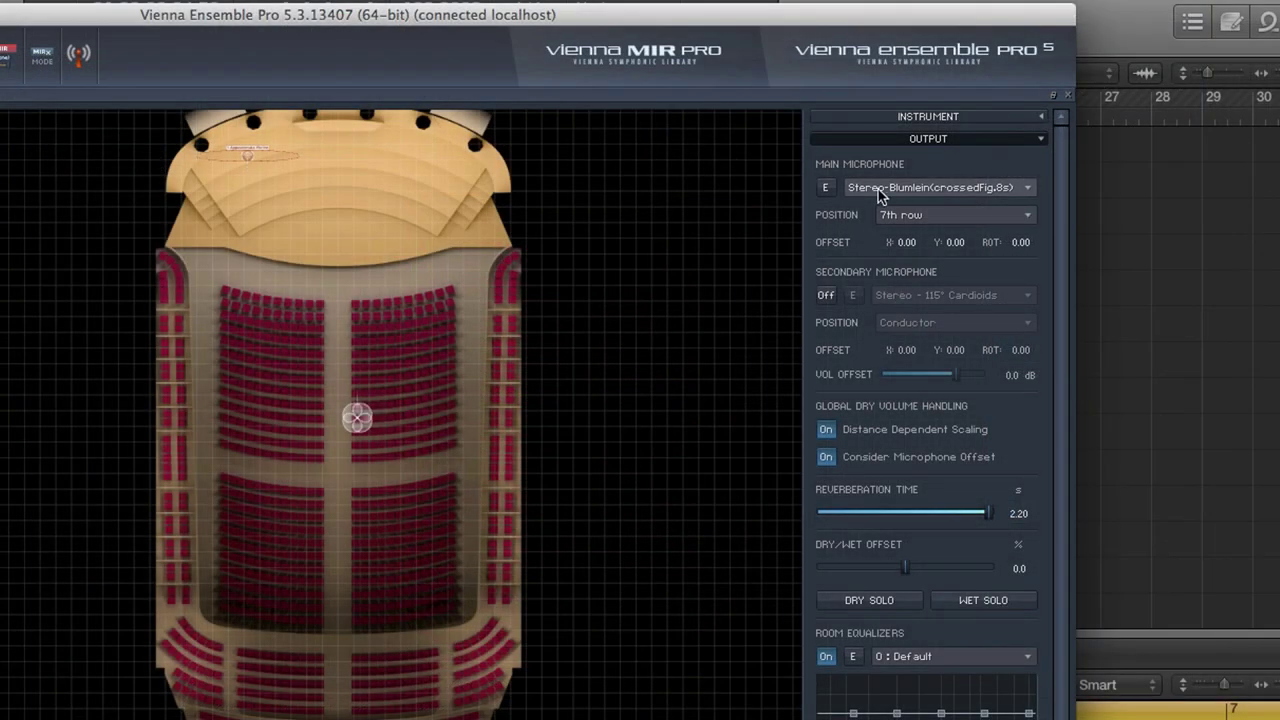
click(885, 190)
mouse_move(901, 209)
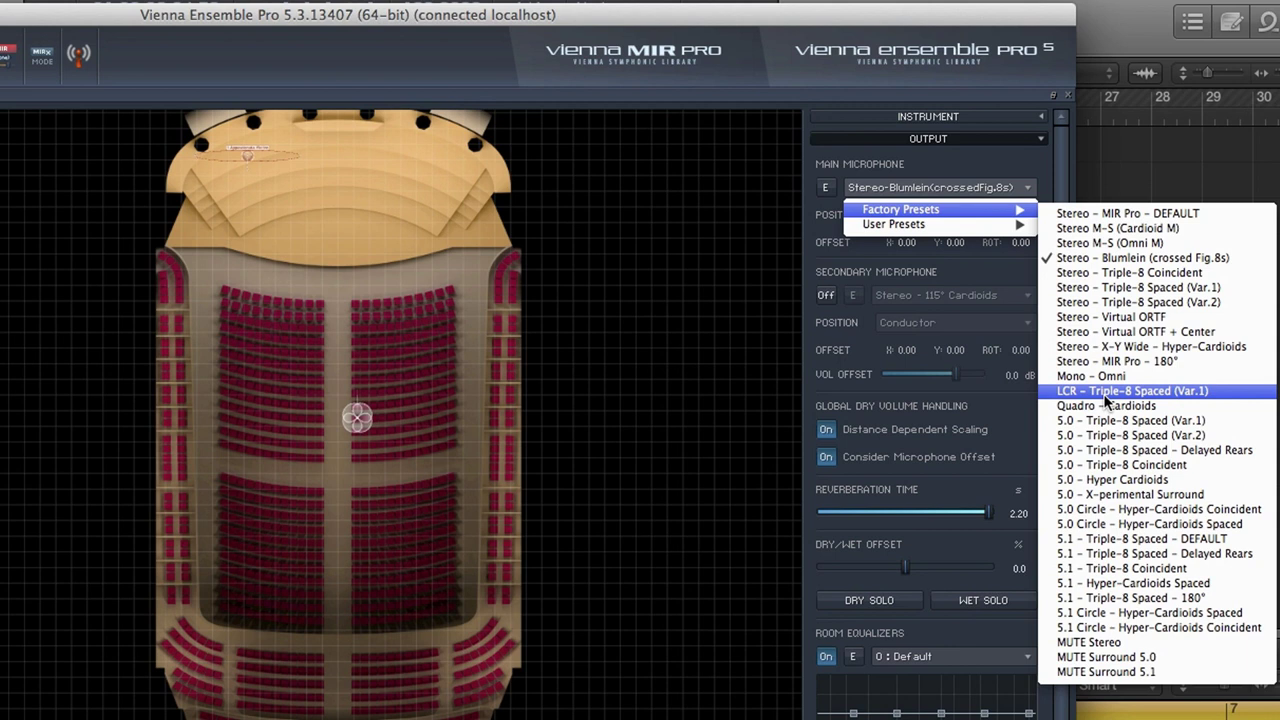
click(836, 238)
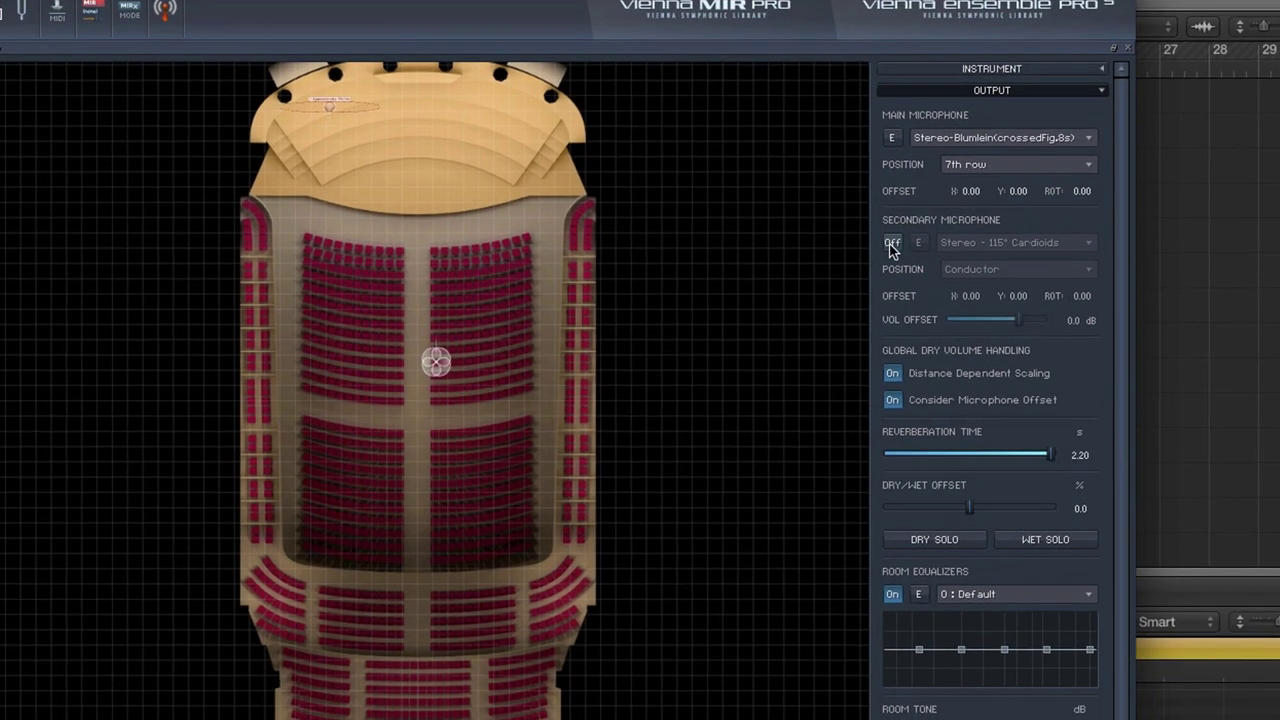
Turn on the secondary microphone and place it at the Gallery
click(858, 274)
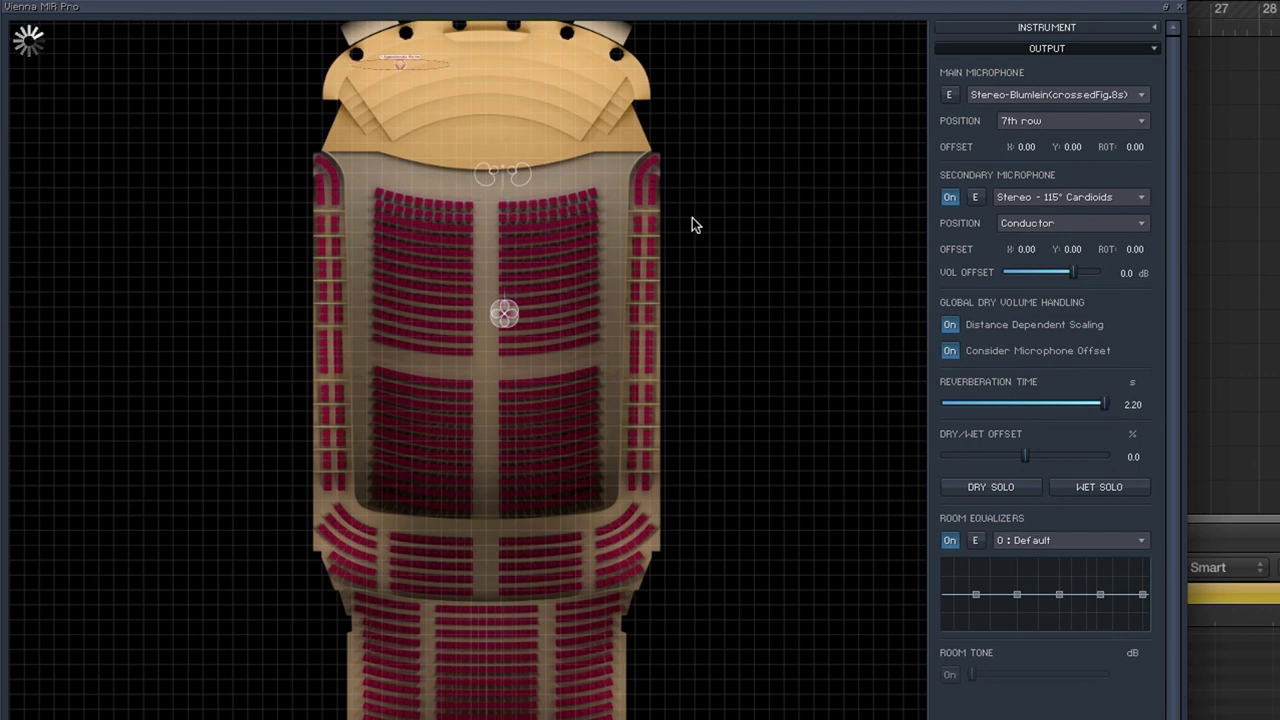
click(1022, 225)
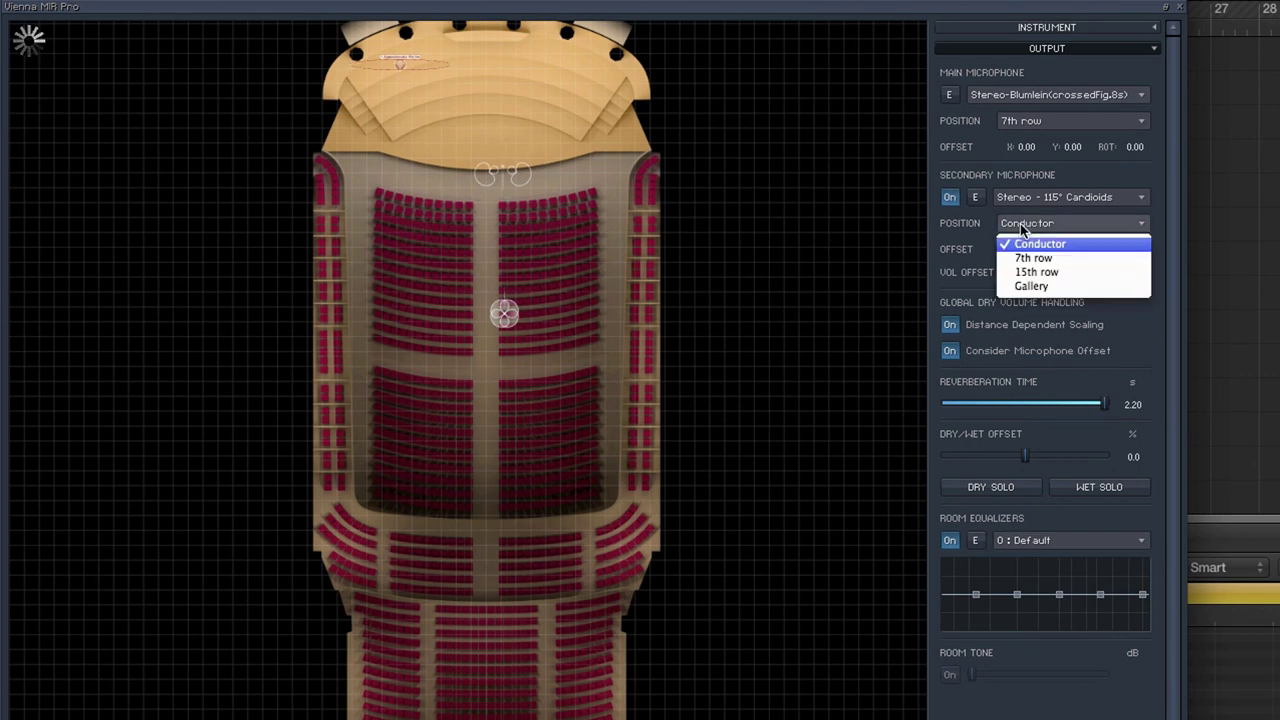
click(1026, 287)
scroll(515, 612, up, 5)
scroll(514, 610, up, 1)
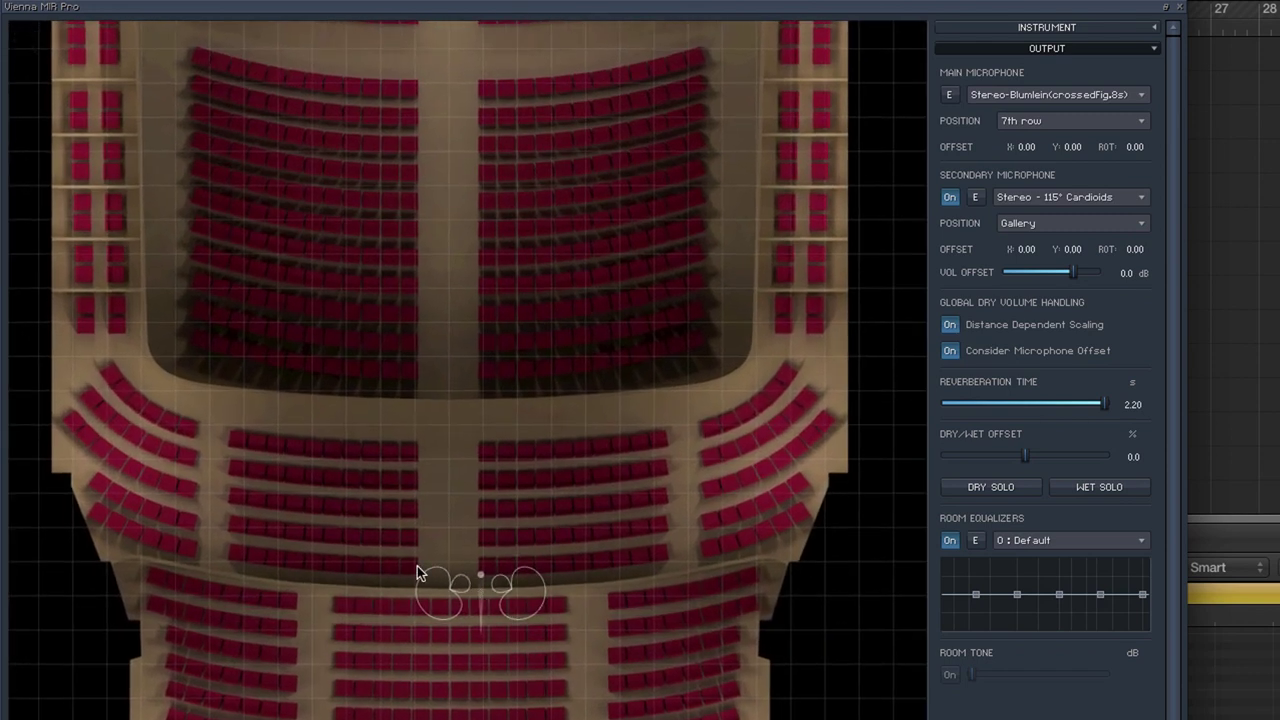
Set the secondary microphone to the Stereo - Lateral 8s factory preset
click(1030, 199)
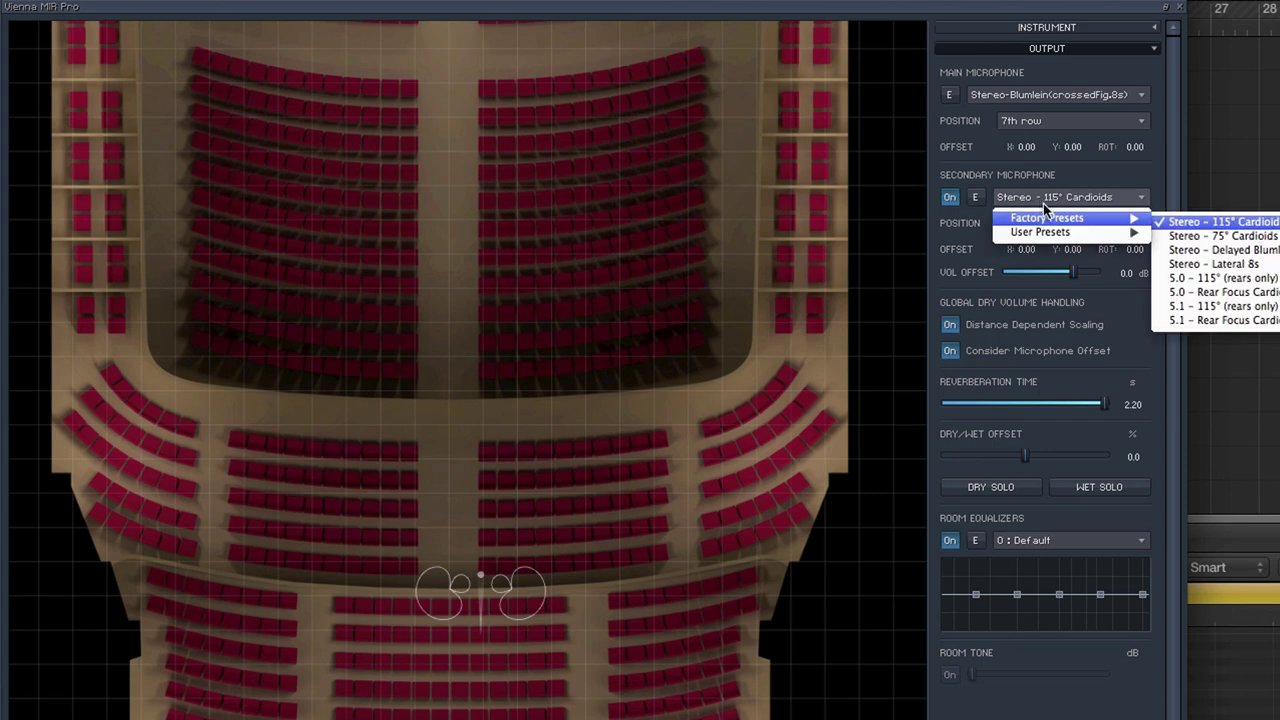
click(1190, 263)
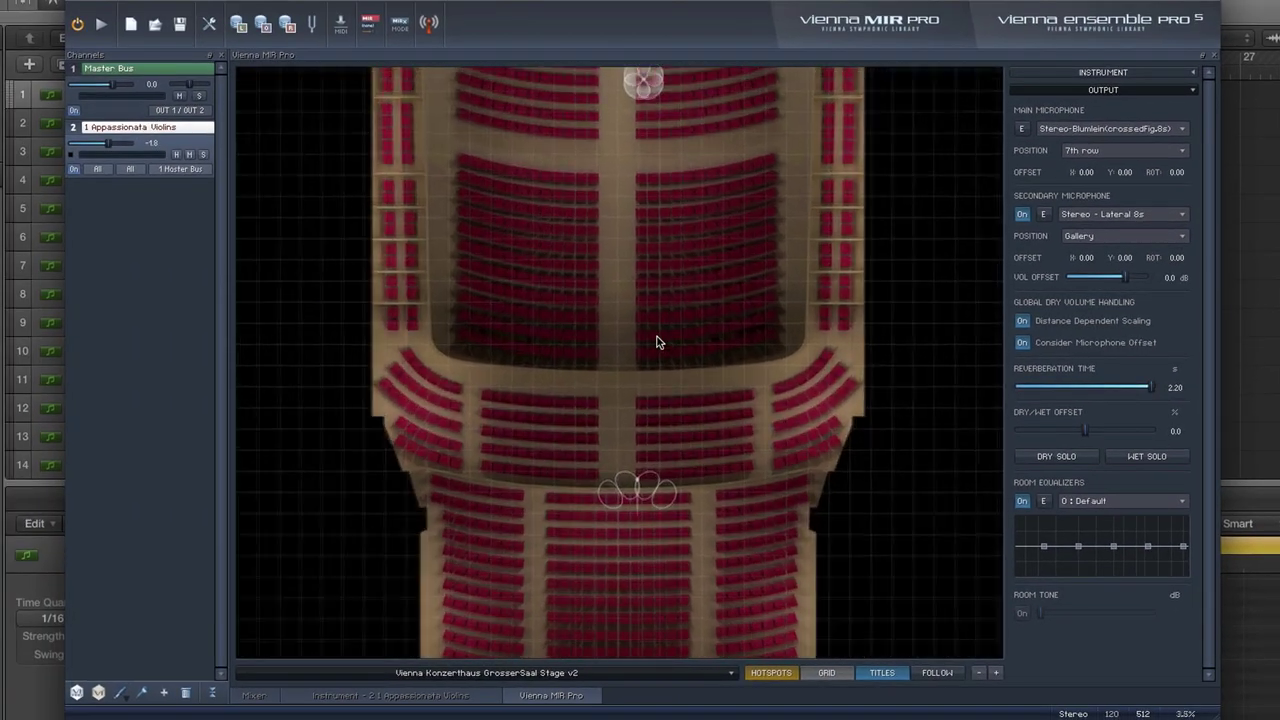
scroll(656, 342, down, 3)
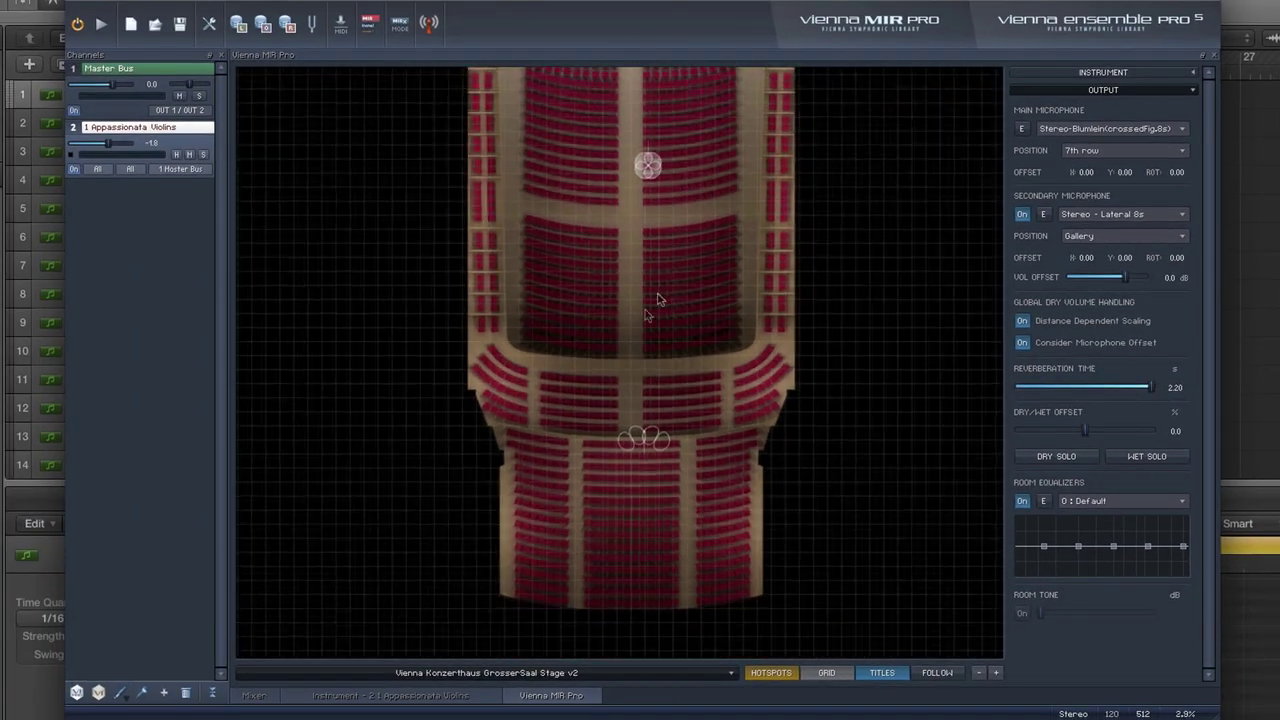
scroll(645, 330, down, 2)
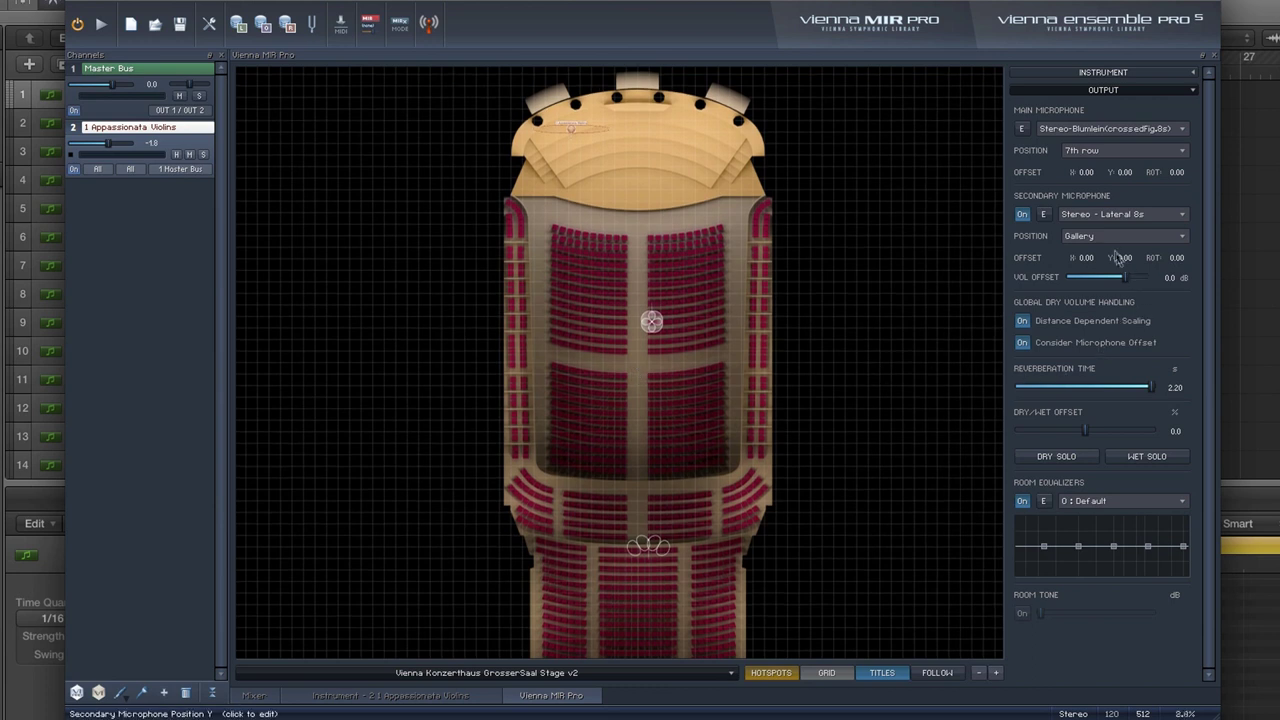
click(1021, 128)
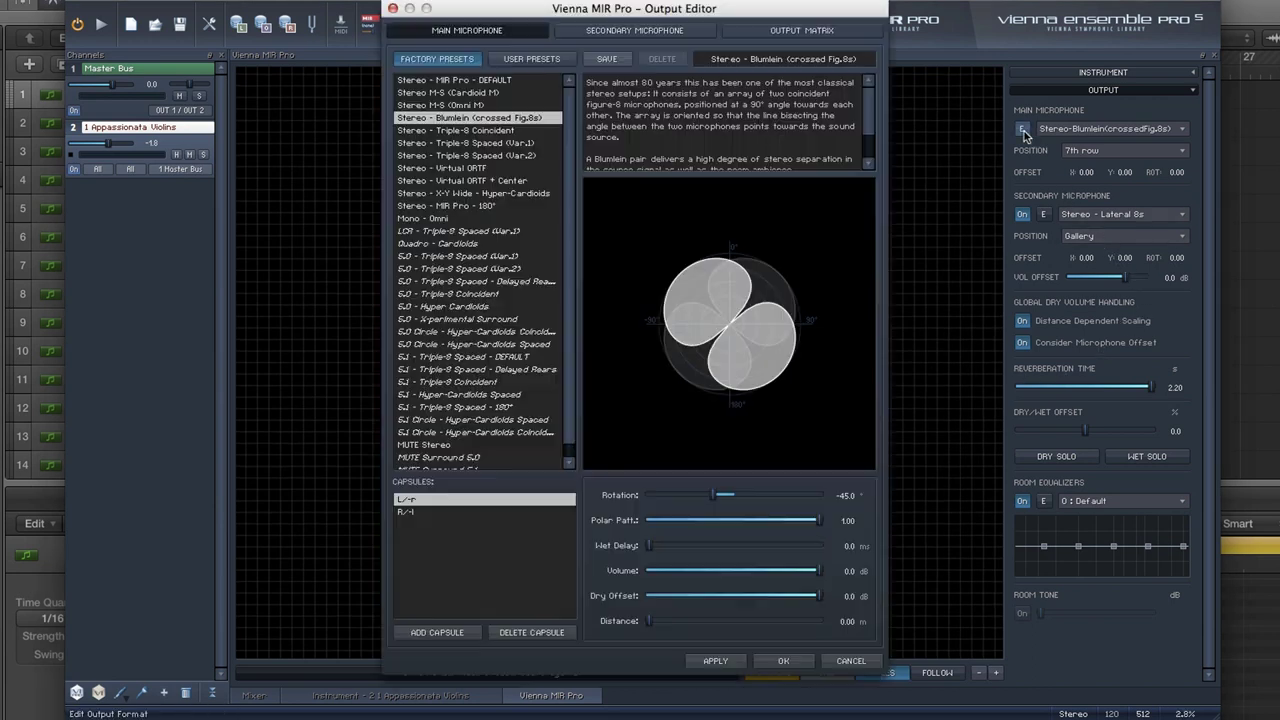
click(424, 257)
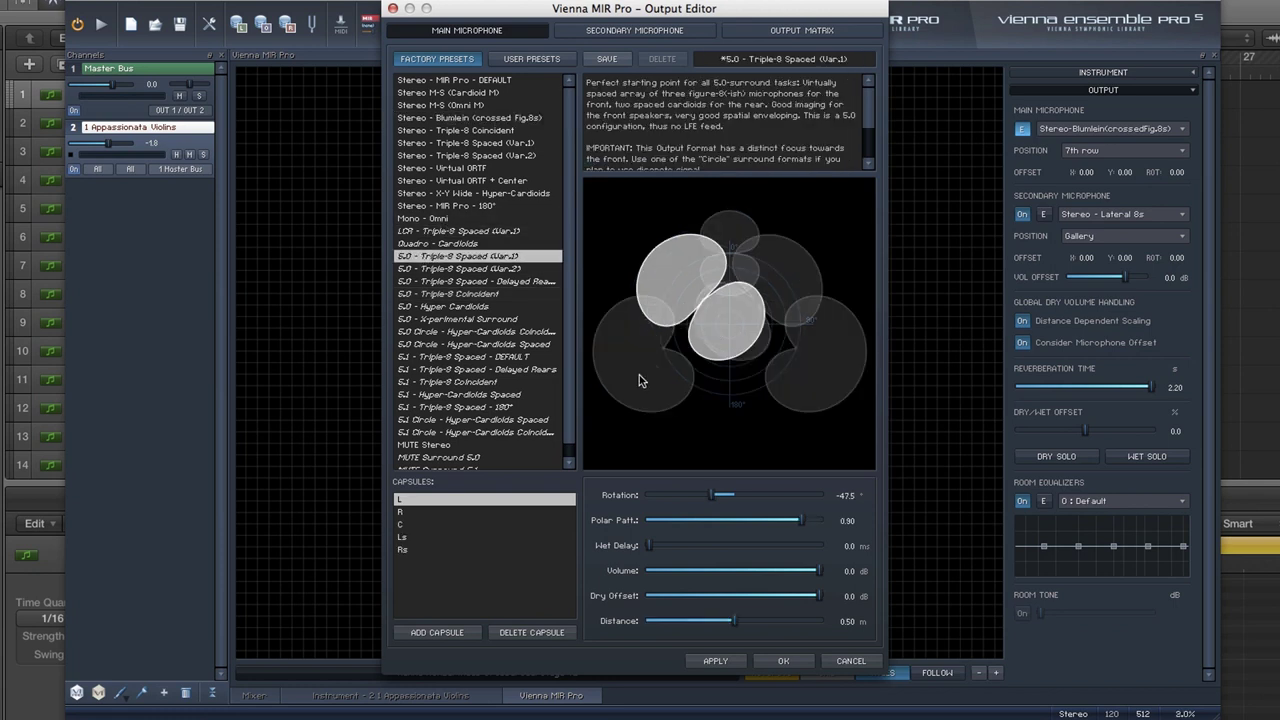
click(465, 525)
click(460, 549)
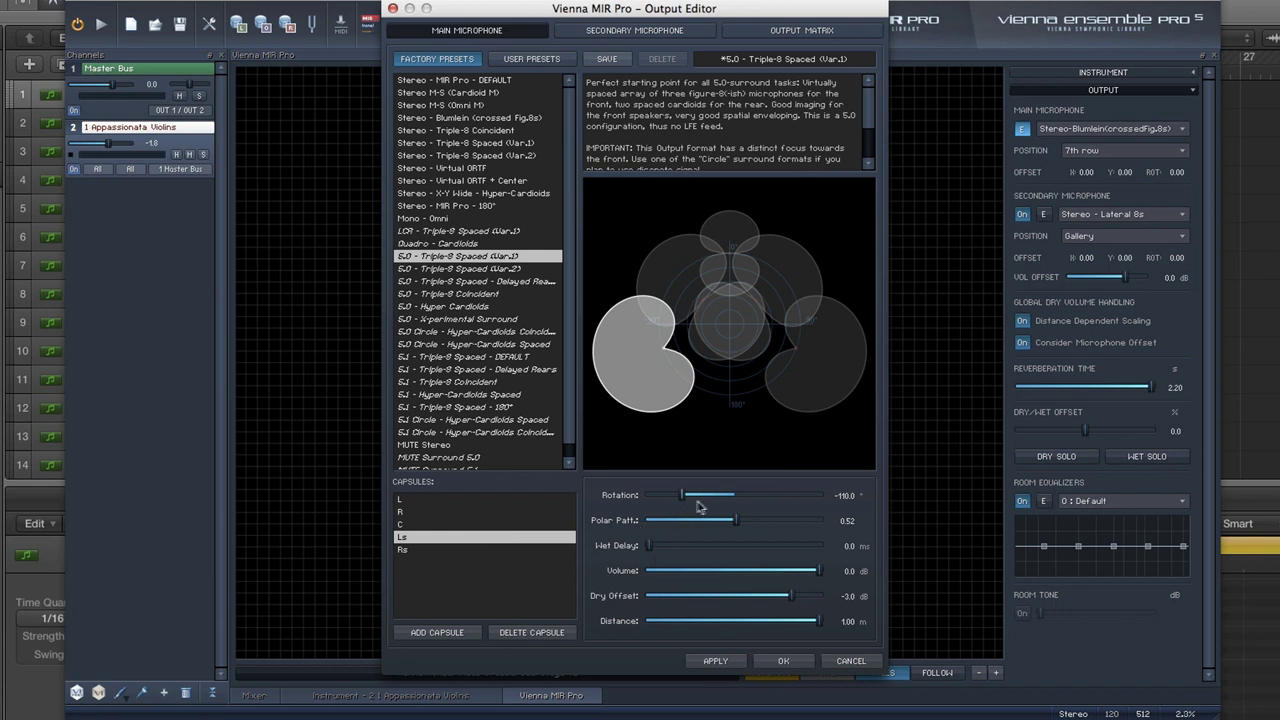
drag(687, 497, 767, 529)
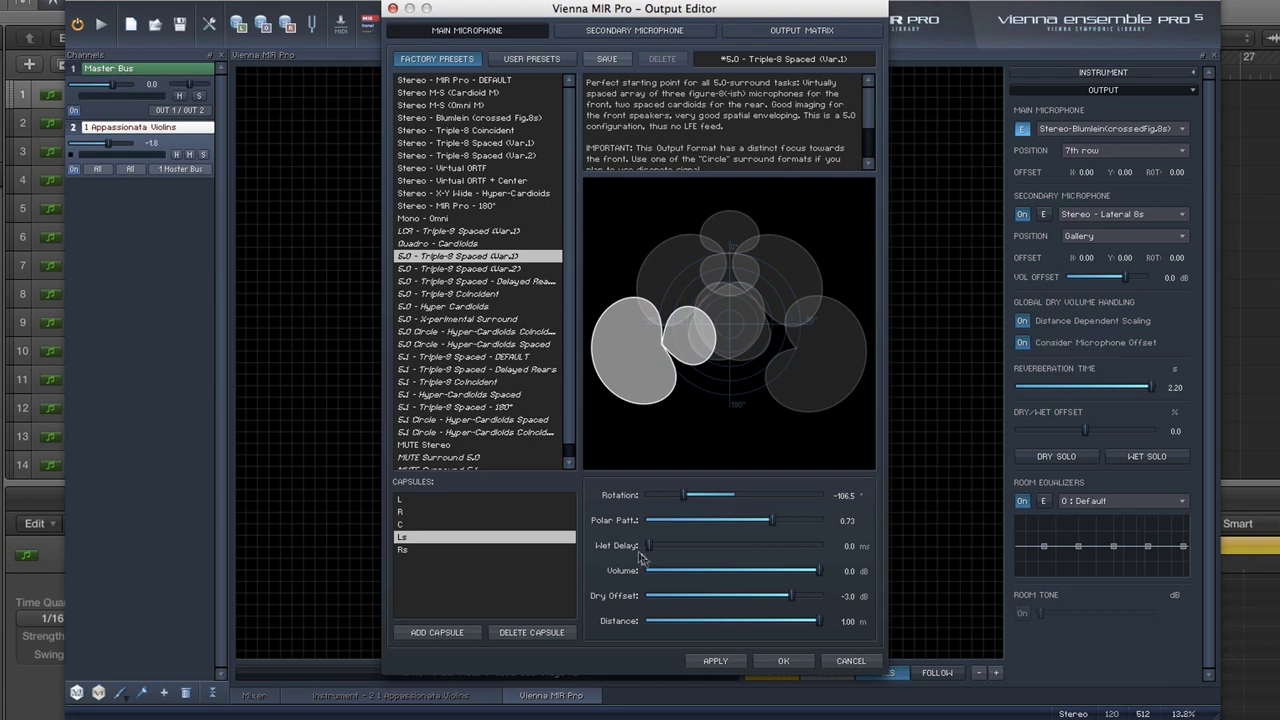
drag(641, 557, 702, 548)
drag(812, 566, 740, 570)
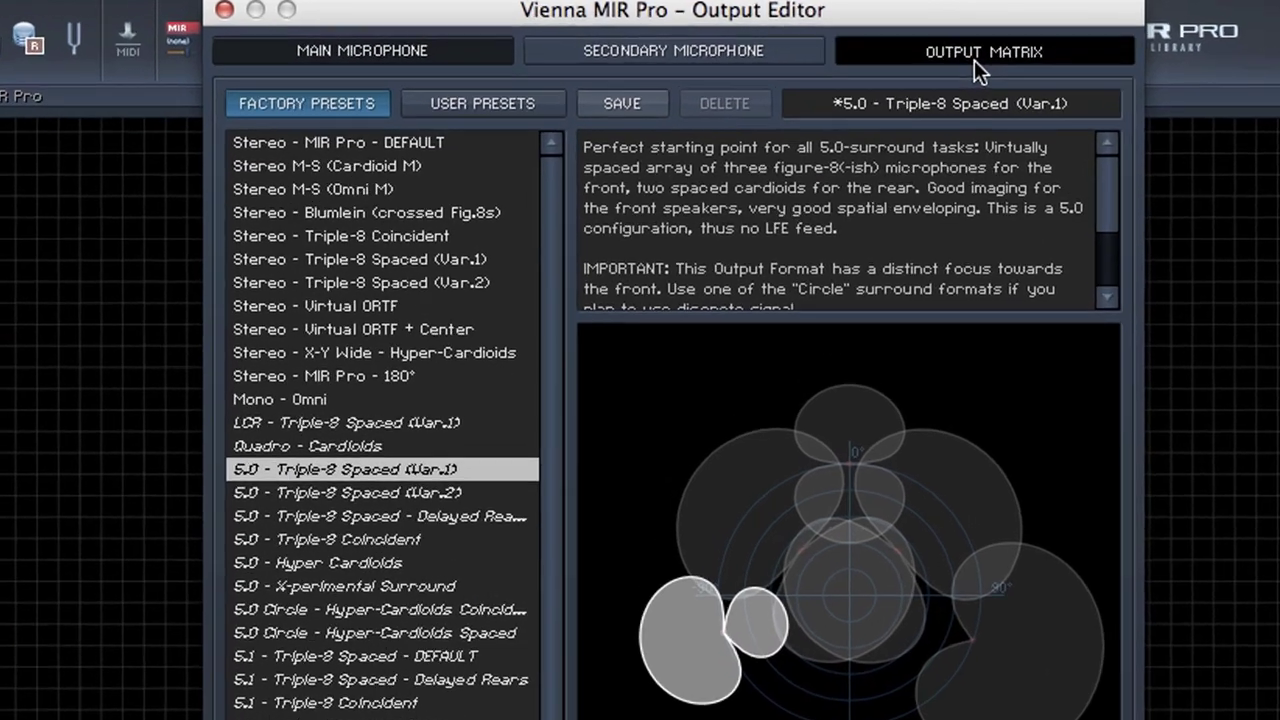
click(790, 30)
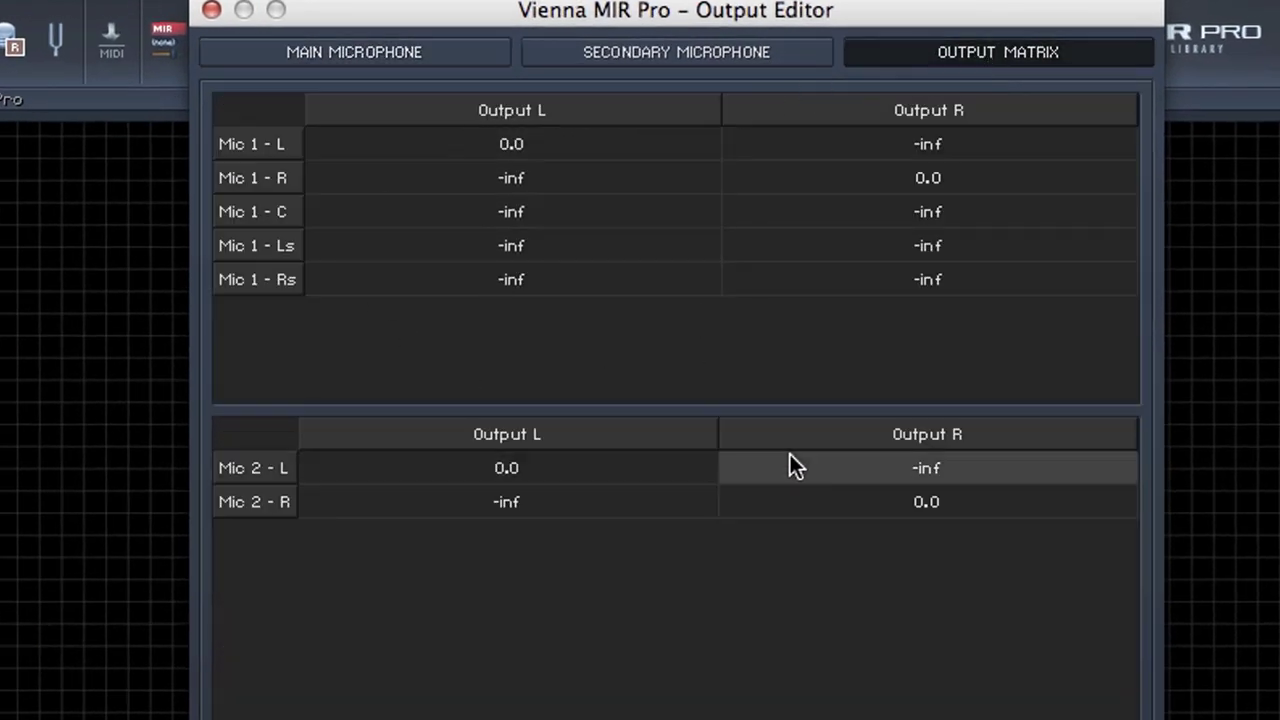
click(451, 55)
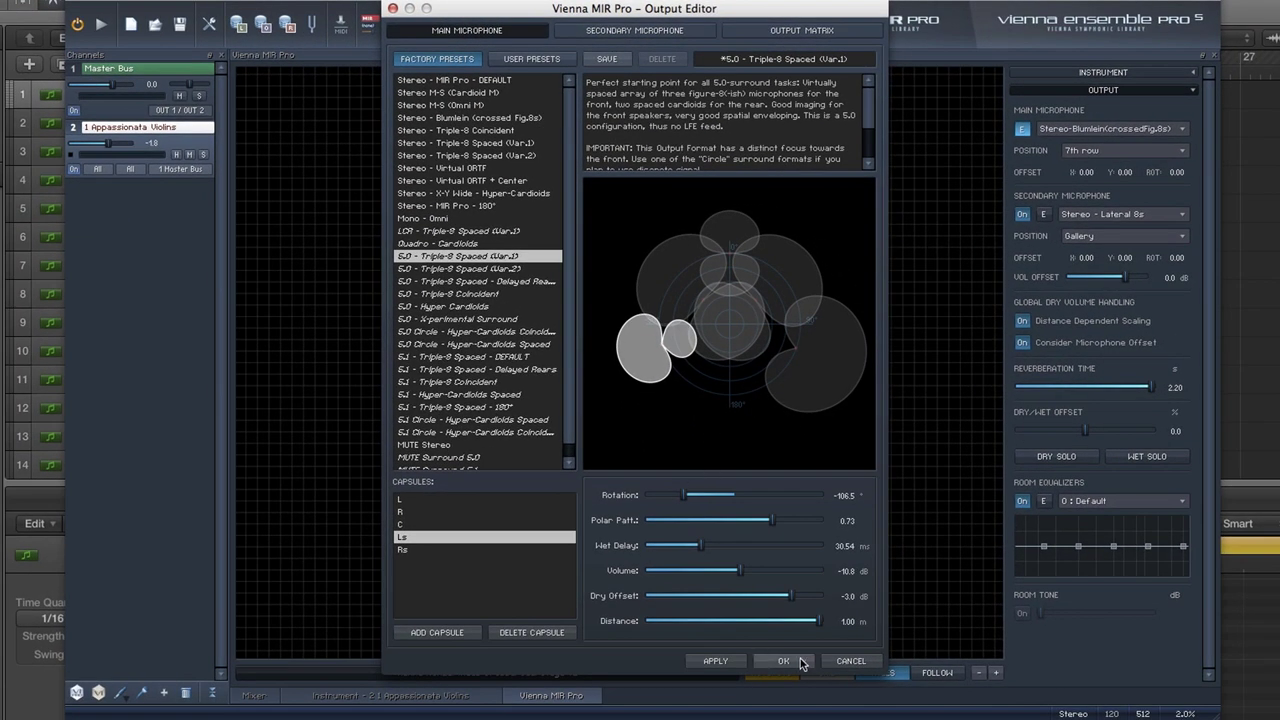
click(850, 662)
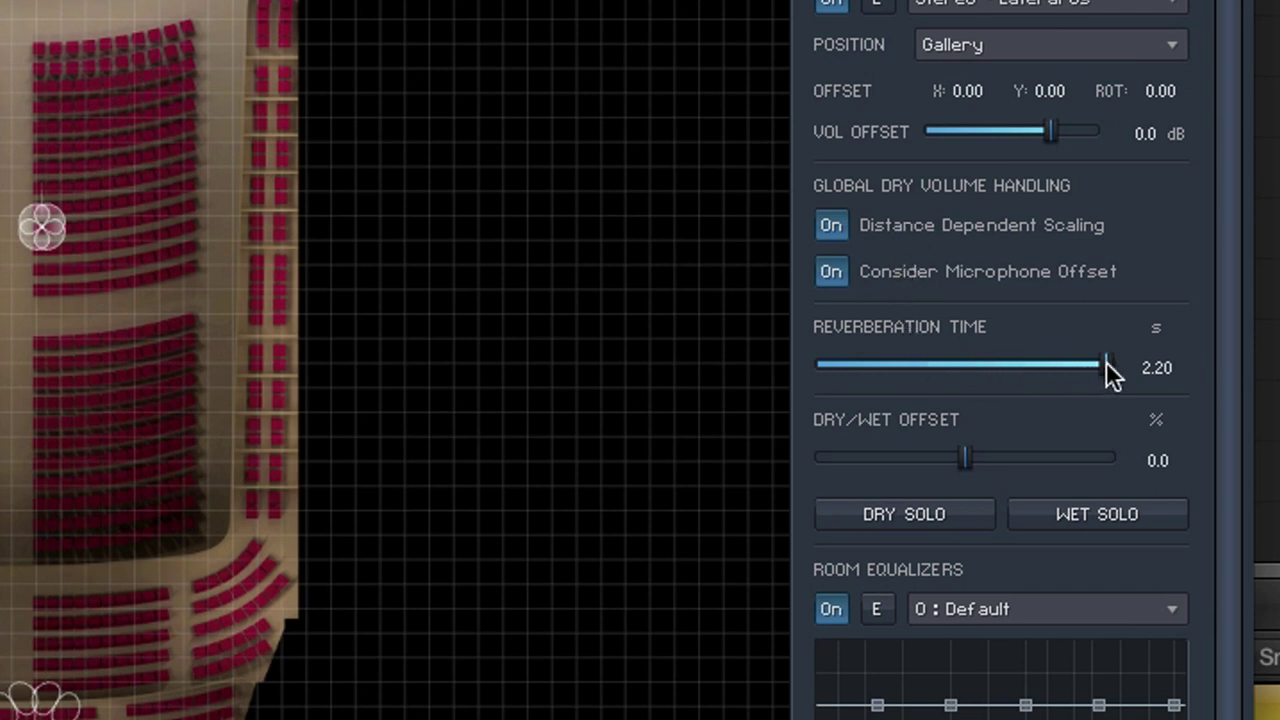
Lower the dry/wet offset to 5.1% and compare dry and wet solos, leaving both off
mouse_move(1106, 361)
mouse_down()
mouse_move(879, 363)
mouse_move(1130, 367)
mouse_up()
mouse_move(974, 458)
mouse_down()
mouse_move(1073, 462)
mouse_move(882, 459)
mouse_move(1007, 462)
mouse_move(968, 463)
mouse_up()
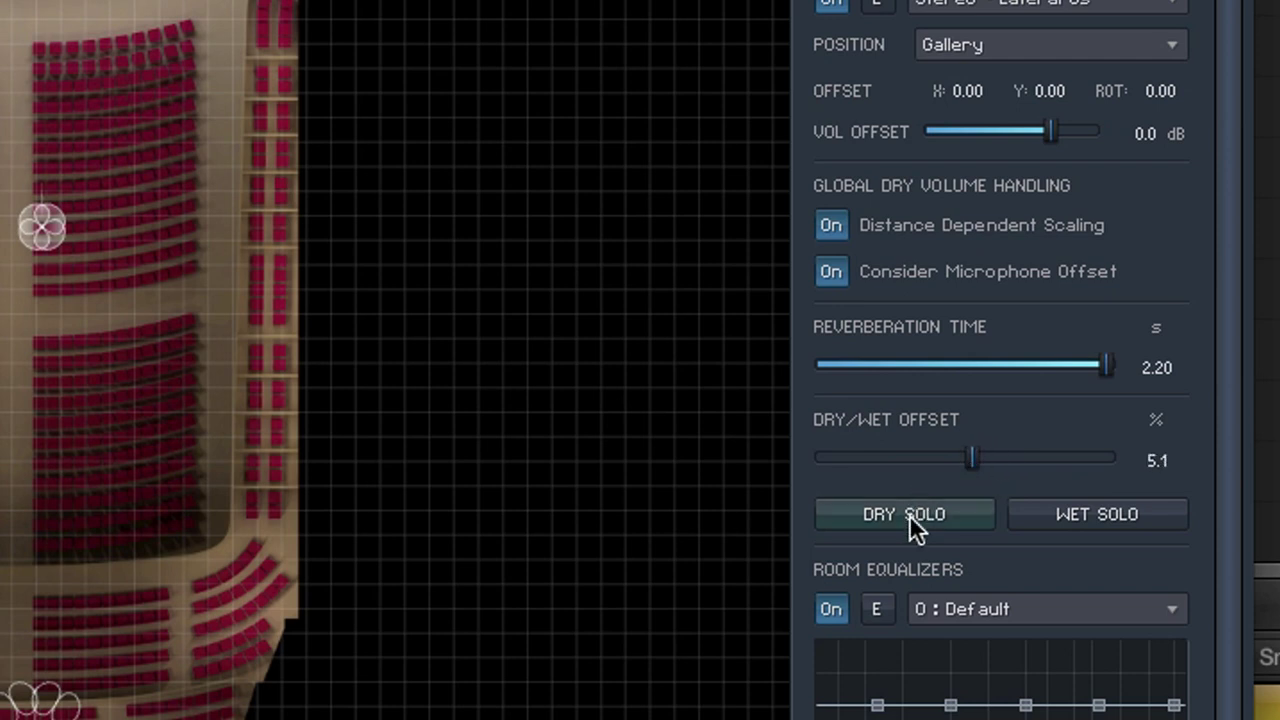
click(909, 514)
click(1068, 522)
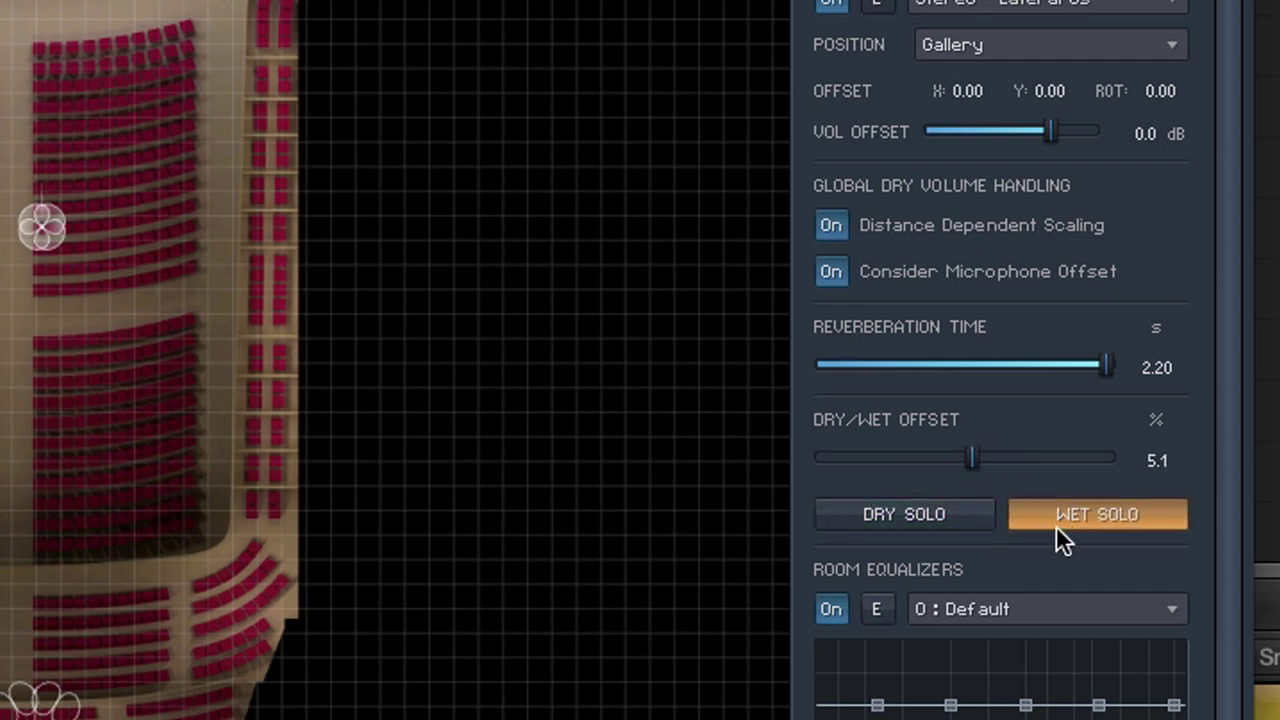
click(940, 515)
click(907, 514)
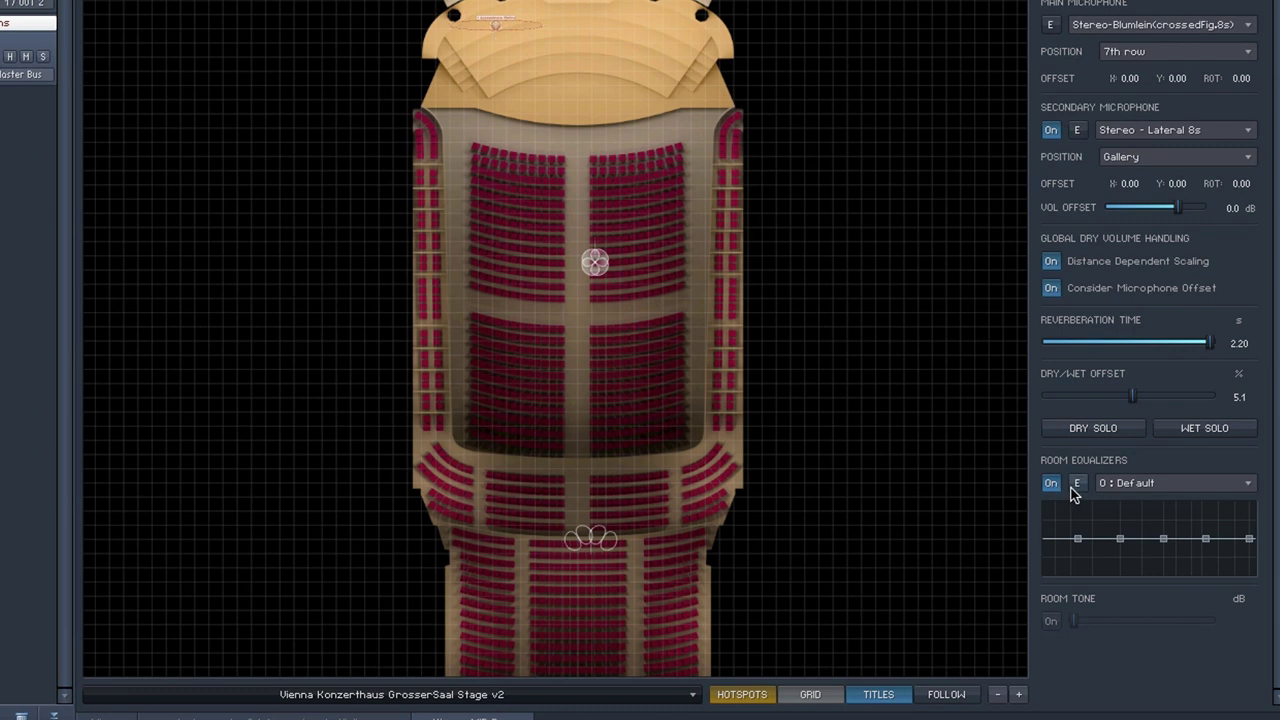
Shape room EQ band 3 into a narrow -6.7 dB notch near 900 Hz
click(1076, 487)
mouse_move(470, 330)
mouse_down()
mouse_move(473, 271)
mouse_move(472, 373)
mouse_move(541, 370)
mouse_move(459, 370)
mouse_up()
scroll(473, 271, up, 10)
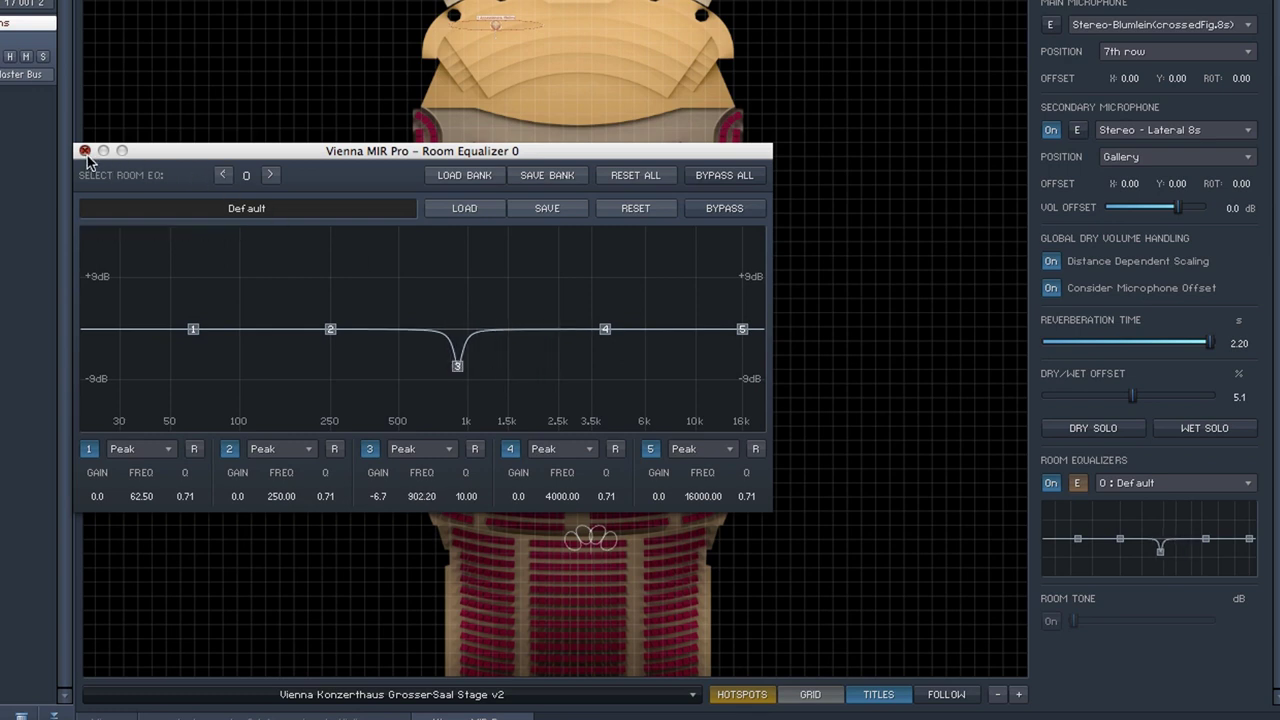
click(85, 151)
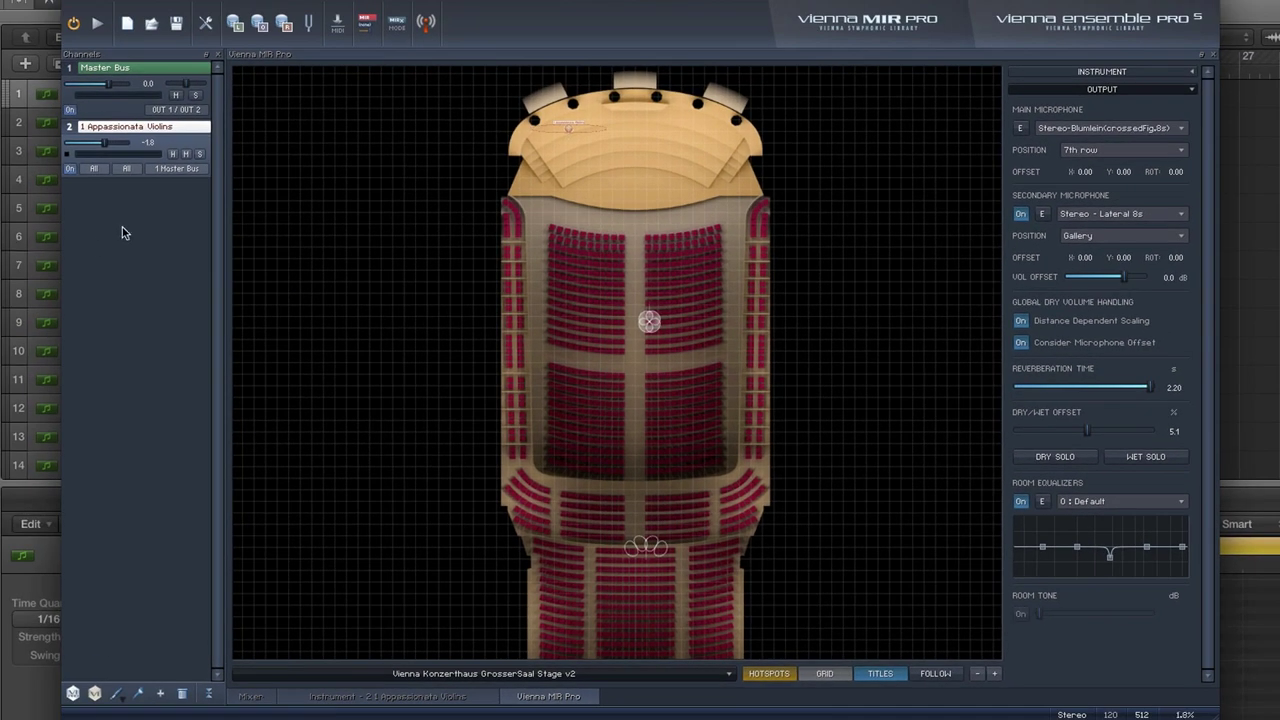
Add a MIR Pro Room Tone channel and set the room tone level to about -3.1 dB
right_click(122, 233)
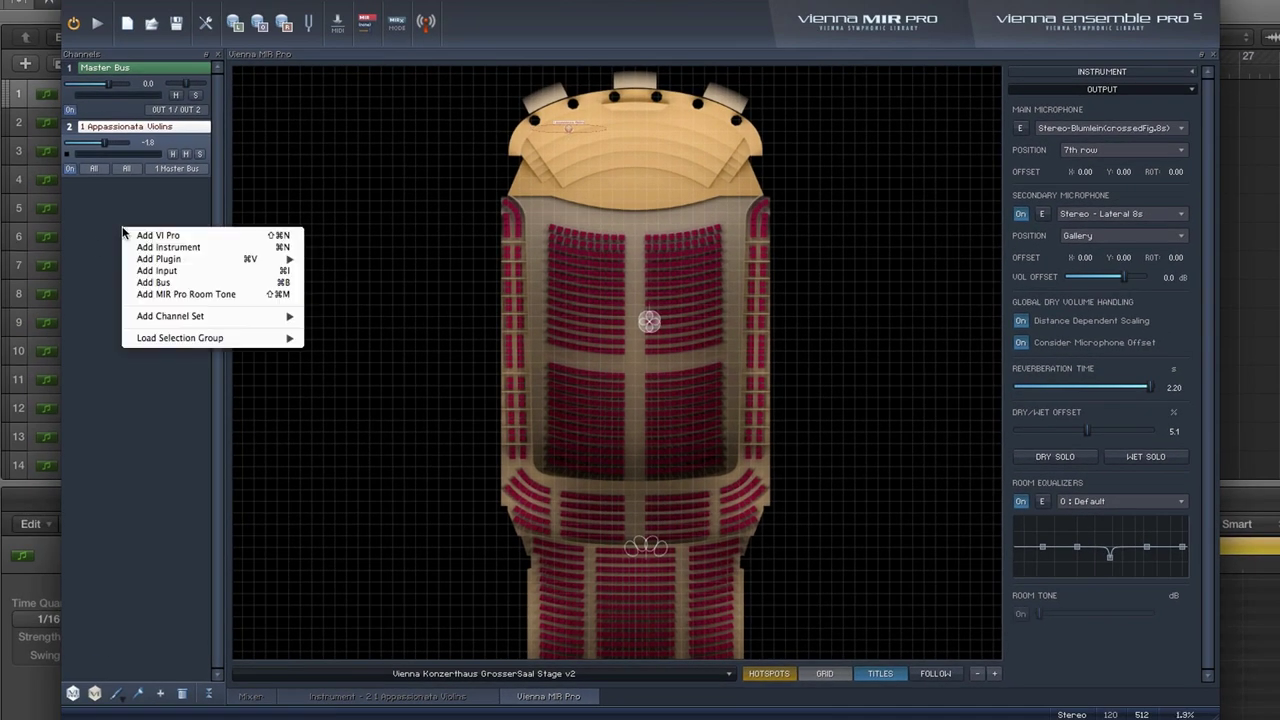
click(155, 295)
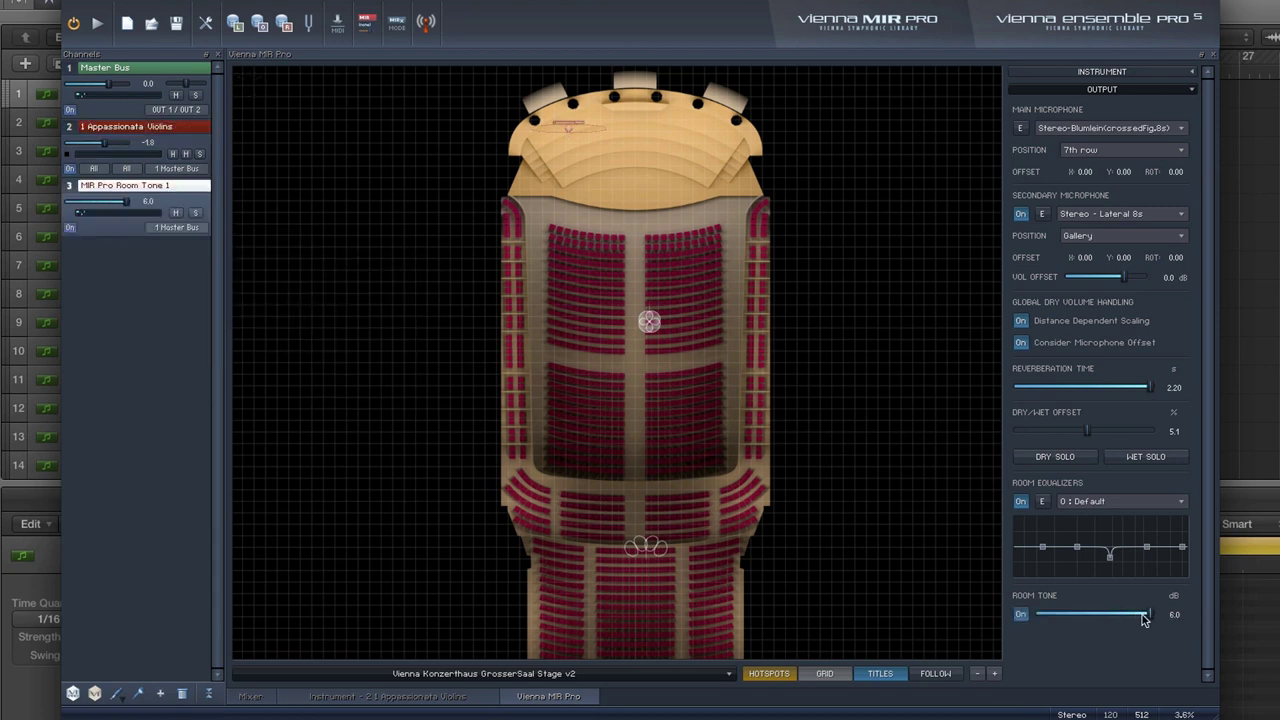
drag(1150, 615, 1106, 615)
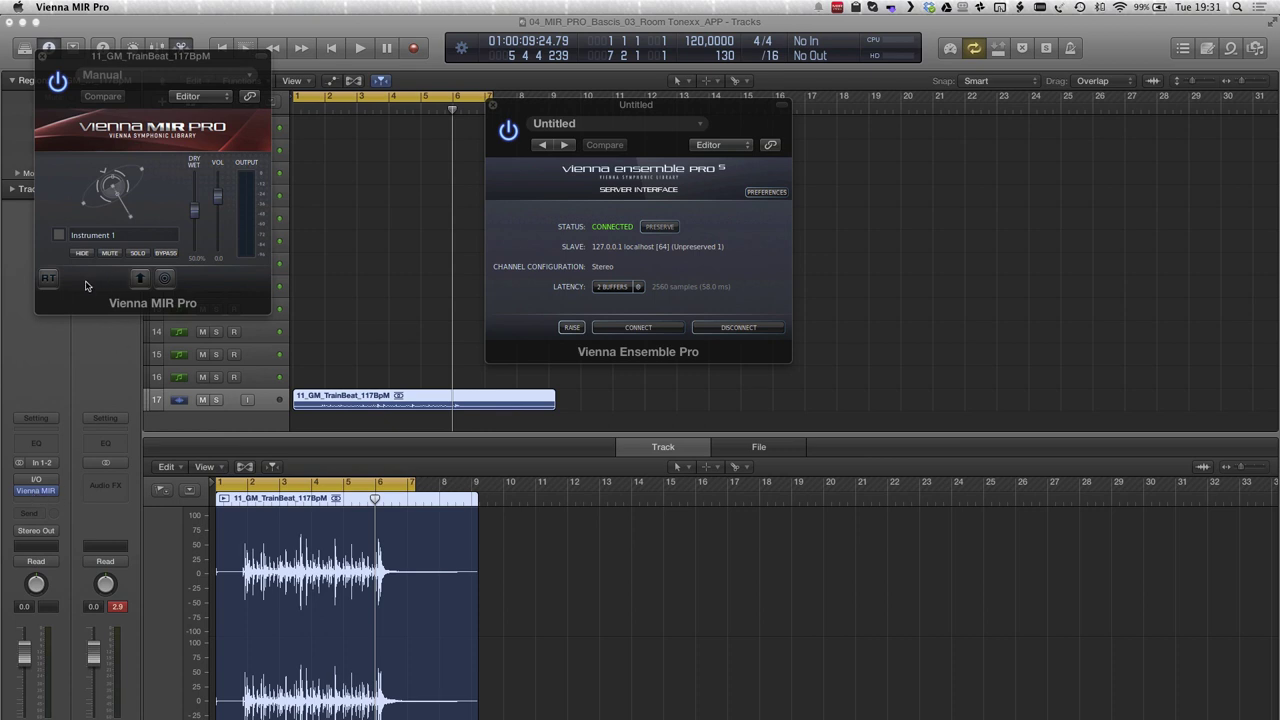
Activate Room Tone (RT) on the MIR Pro plugin and lower the room tone to about -9 dB
click(49, 279)
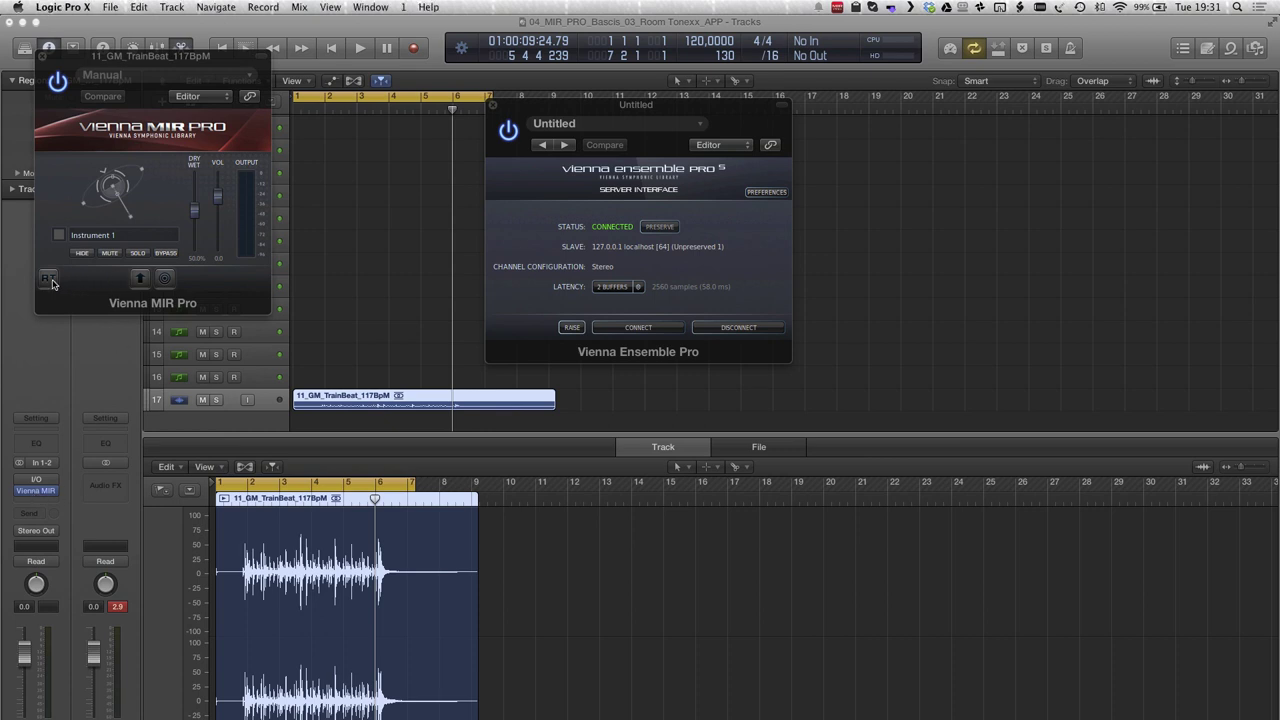
click(140, 280)
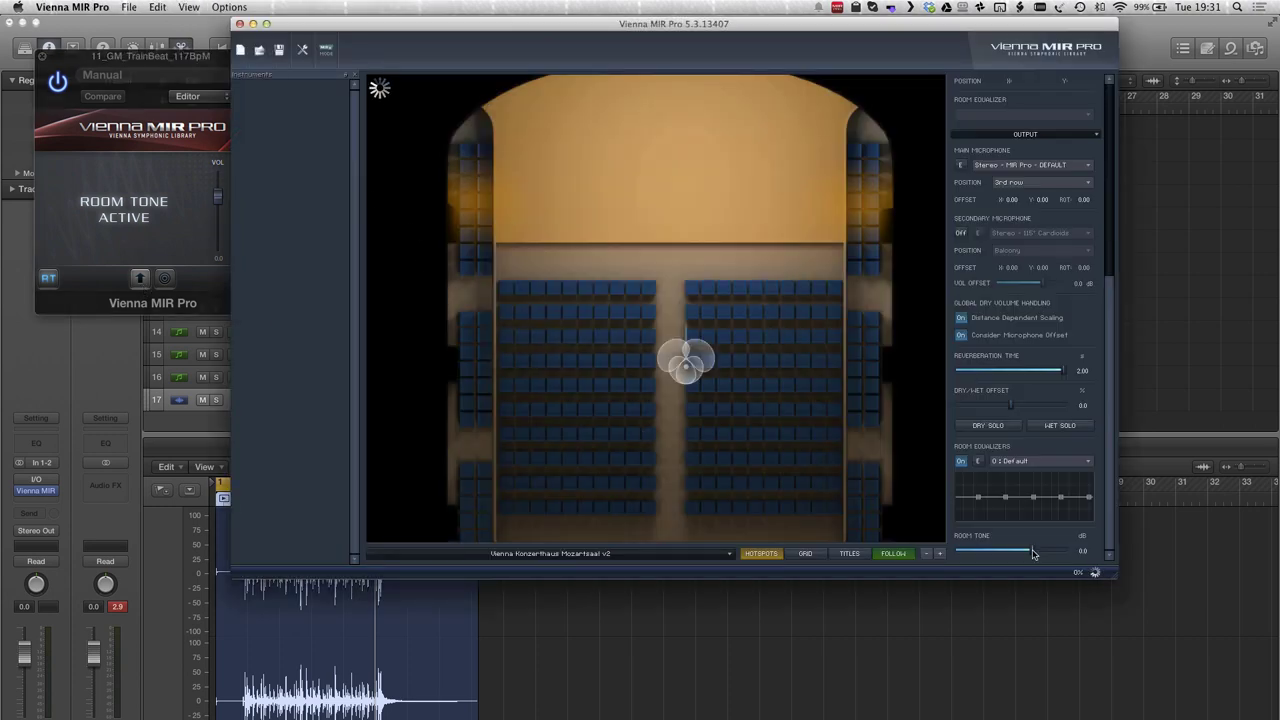
drag(309, 29, 381, 33)
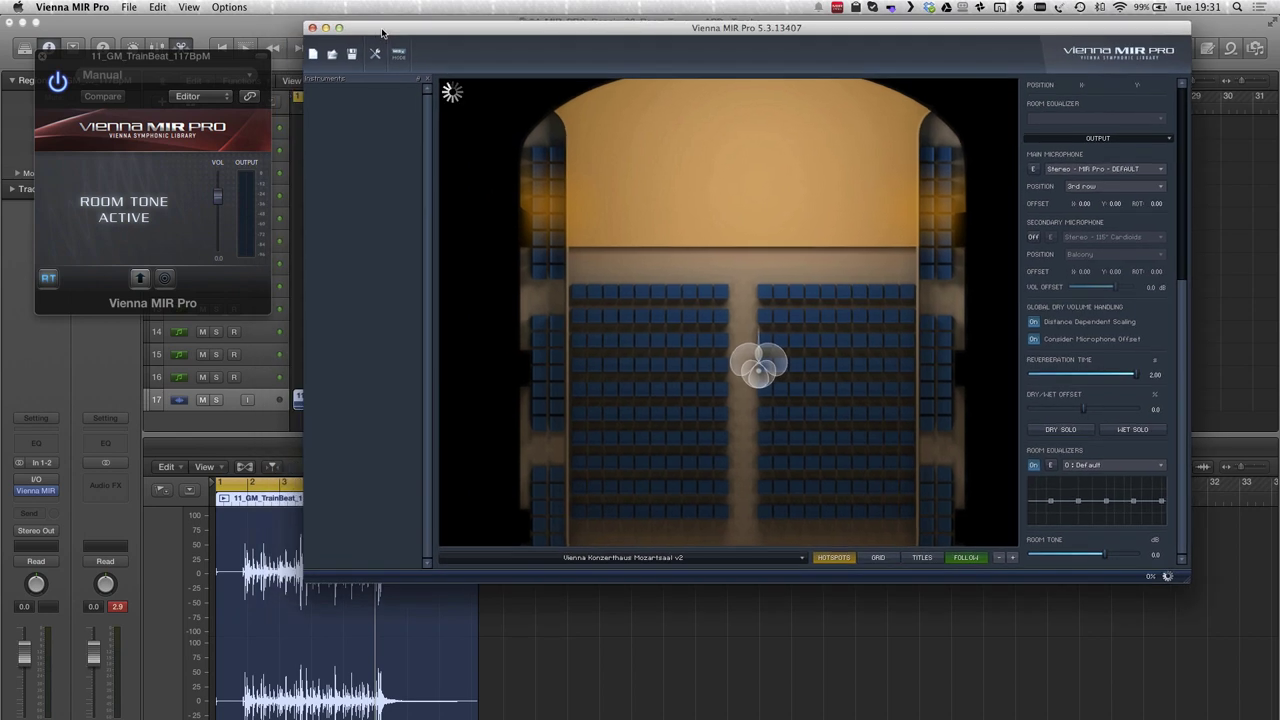
drag(218, 197, 221, 222)
mouse_move(1107, 554)
mouse_down()
mouse_move(1060, 557)
mouse_move(1080, 558)
mouse_up()
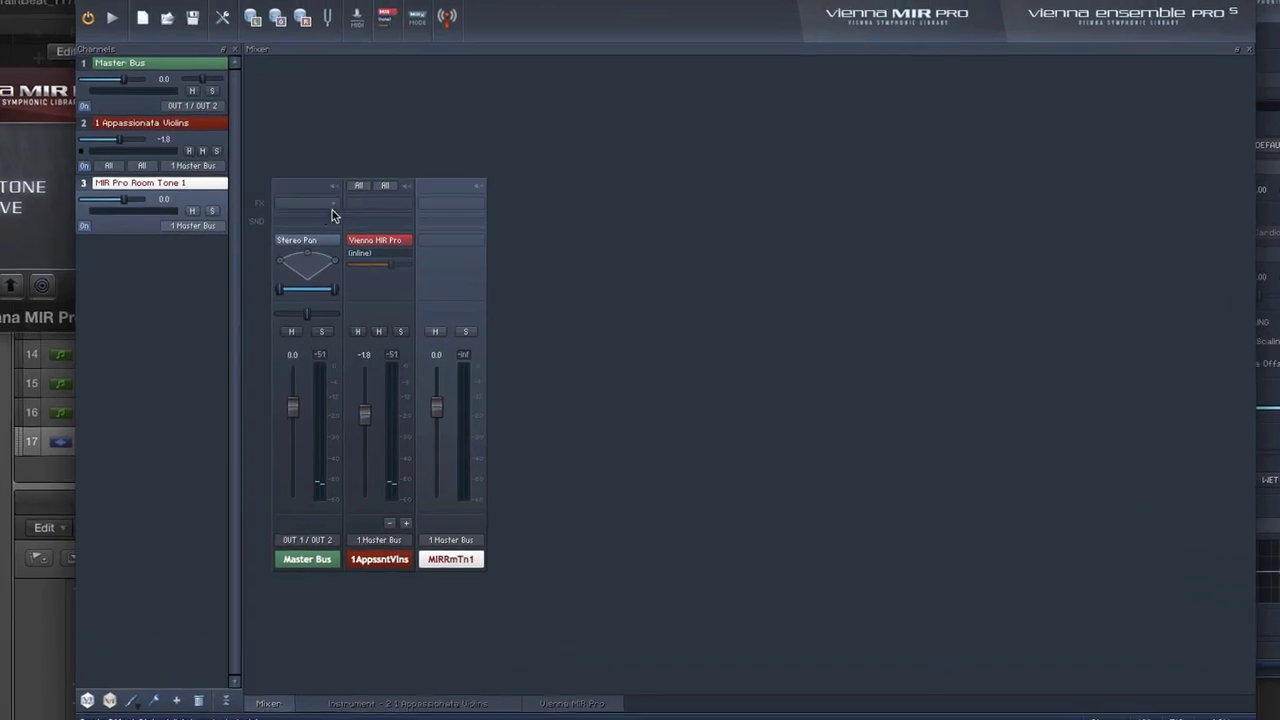
Add Vienna MIRacle to the Master Bus with the 2.2s Sage NRFH Wide Enhance preset
click(258, 196)
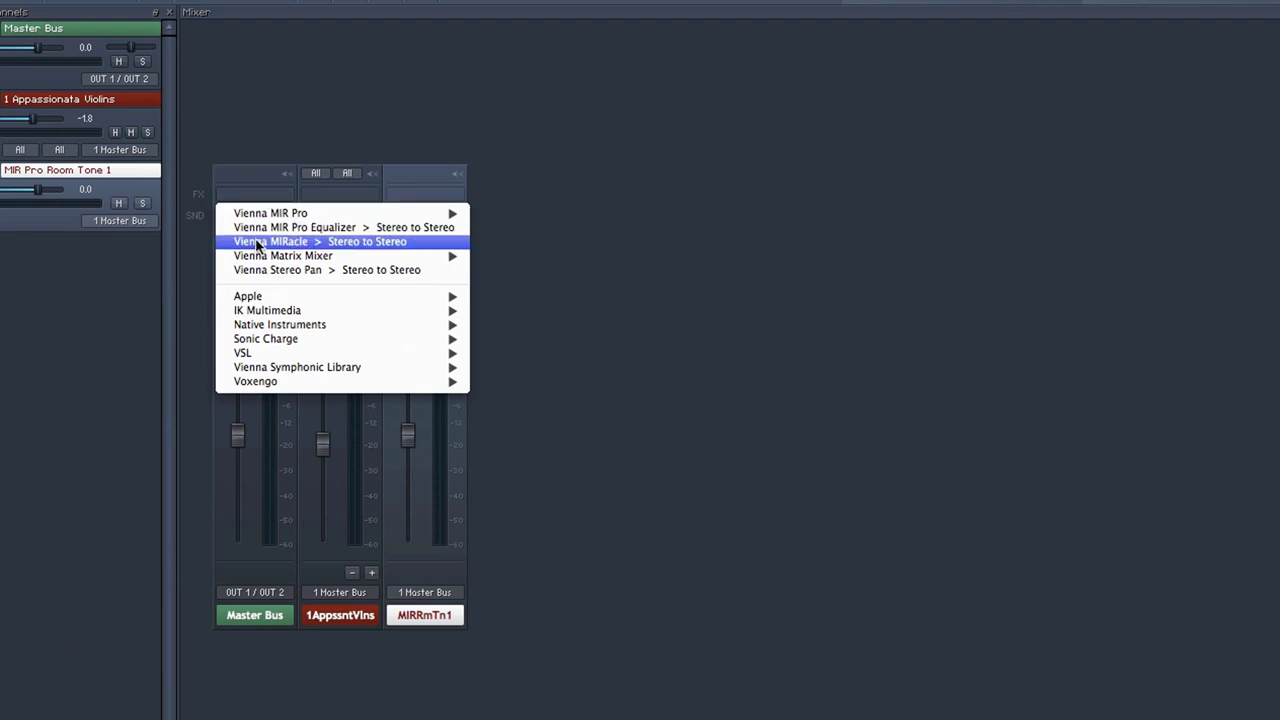
click(258, 269)
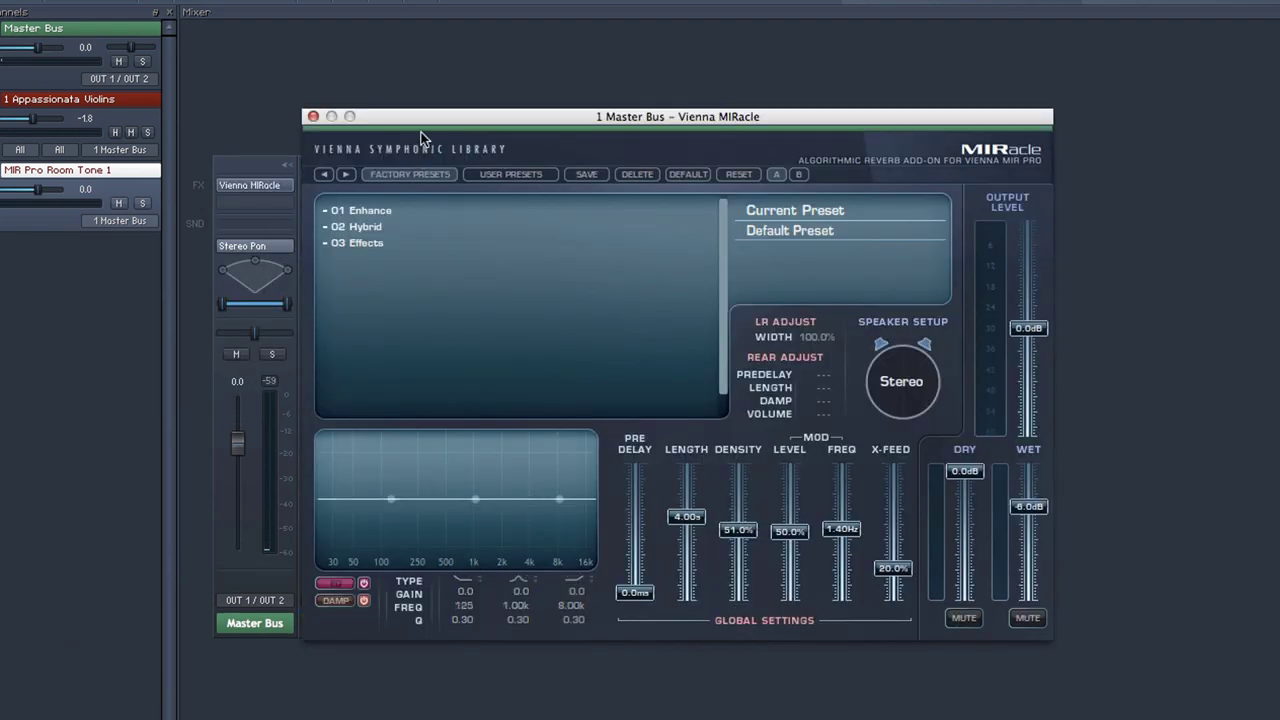
drag(421, 124, 299, 108)
click(180, 199)
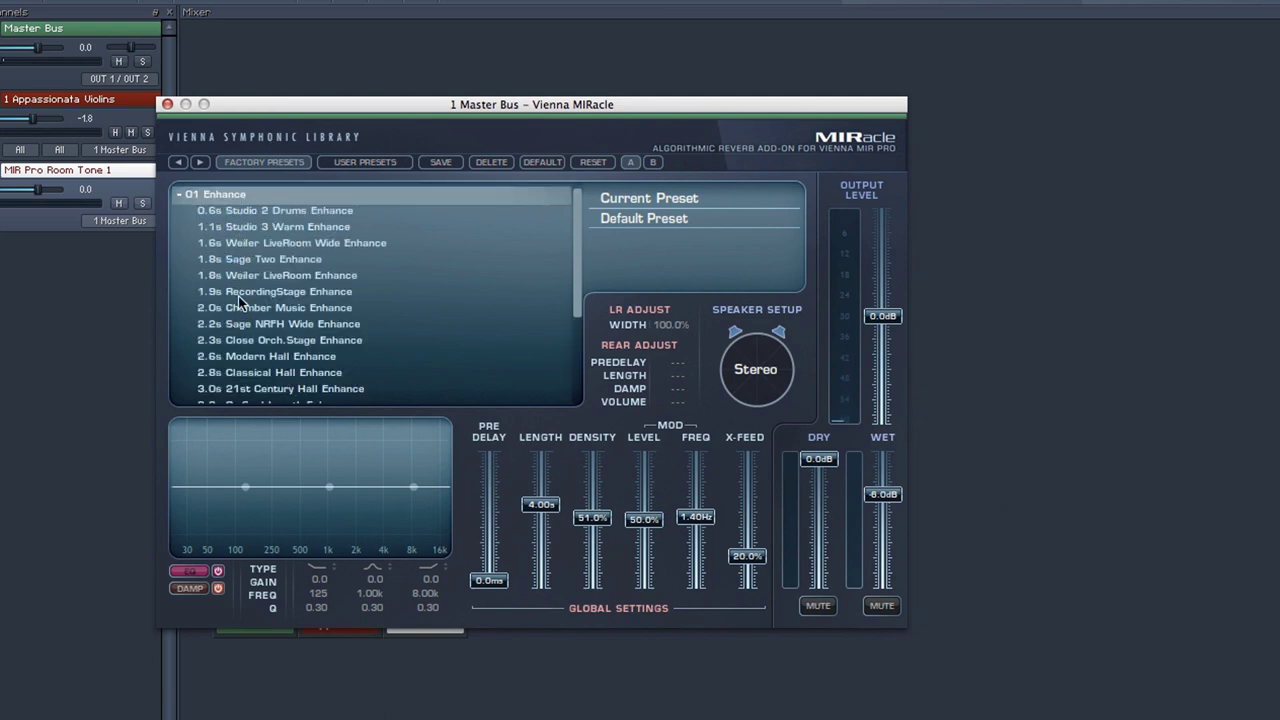
scroll(238, 296, down, 3)
scroll(238, 296, down, 3)
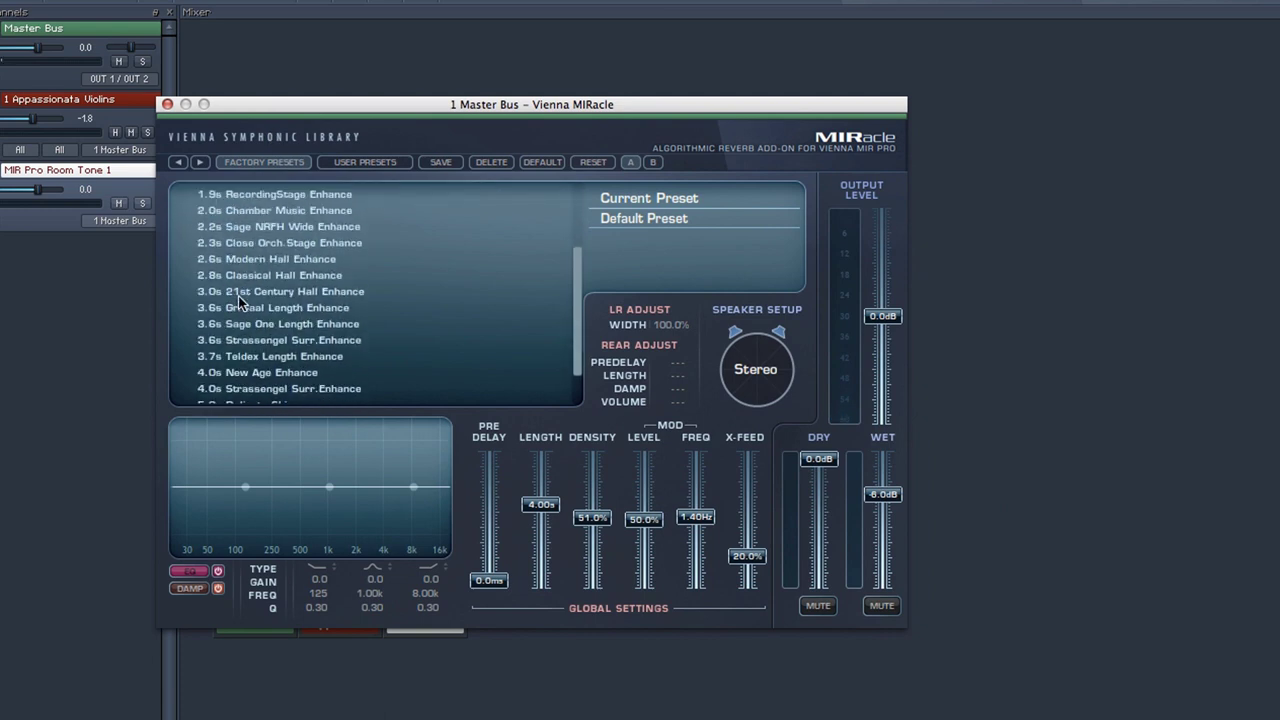
scroll(238, 302, up, 1)
click(233, 287)
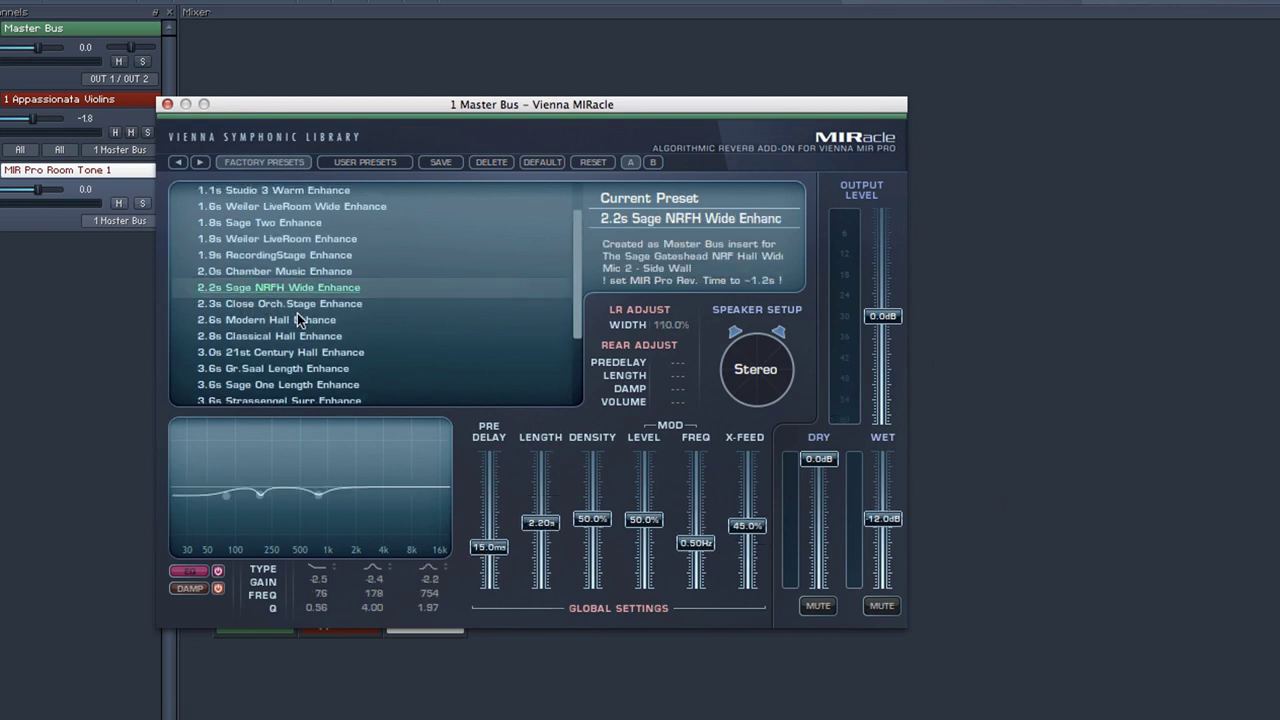
Close the MIRacle window and move the violins toward the front of the stage
scroll(245, 318, up, 1)
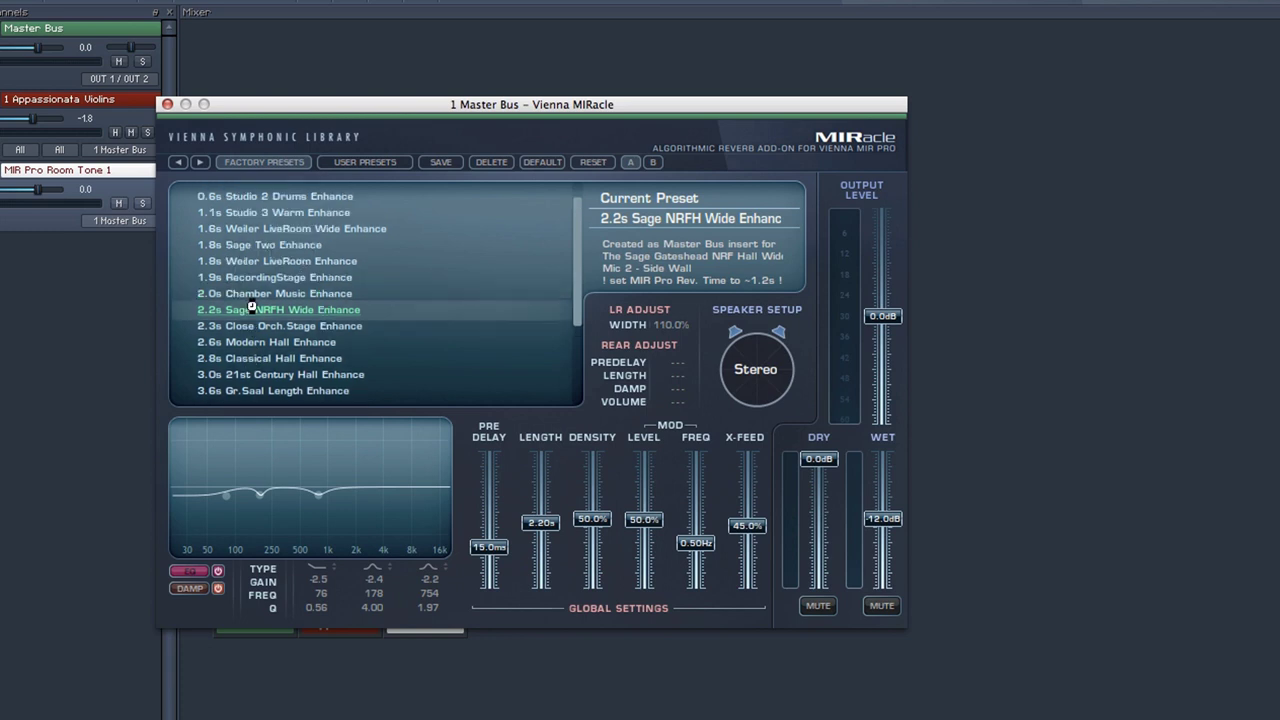
scroll(195, 205, up, 1)
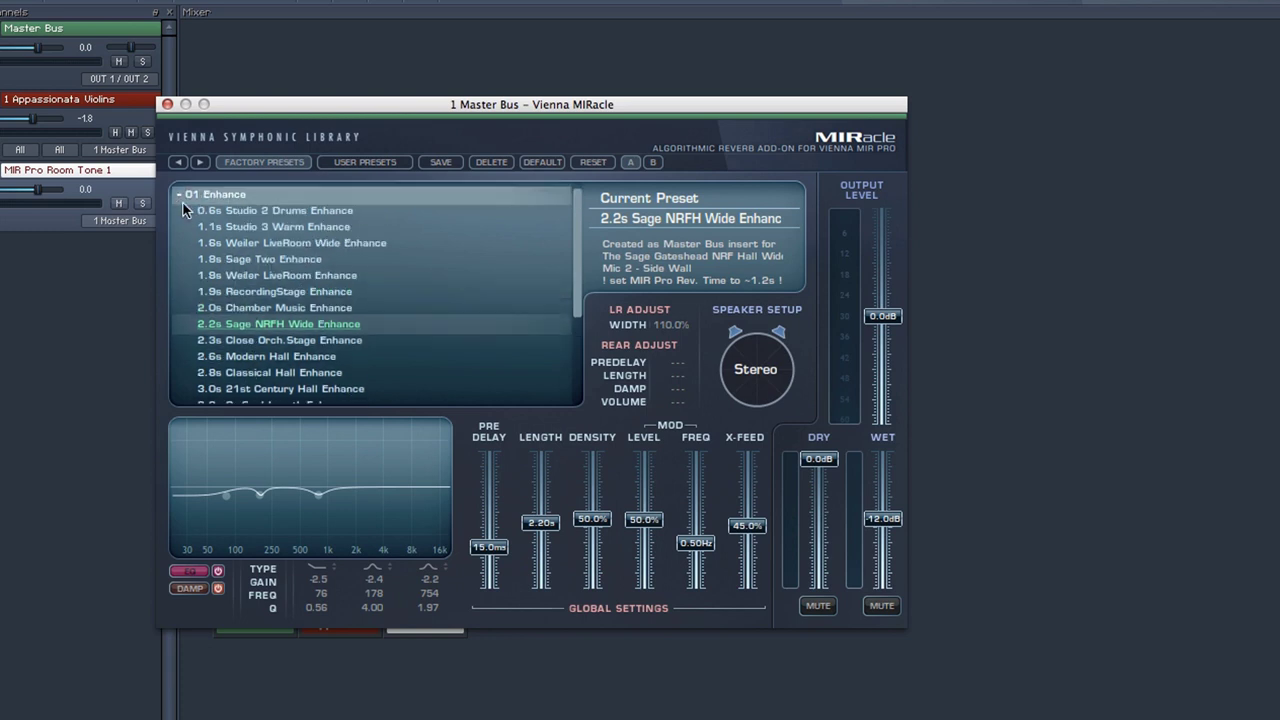
click(181, 197)
click(181, 214)
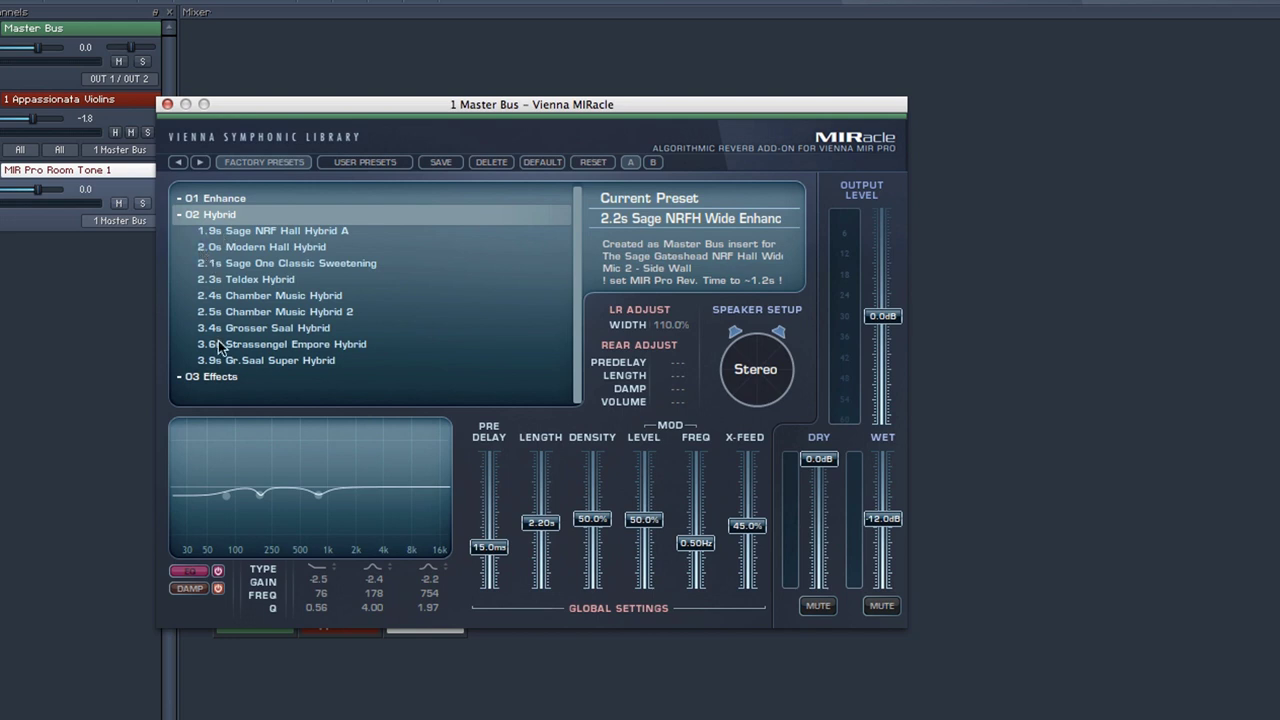
click(168, 104)
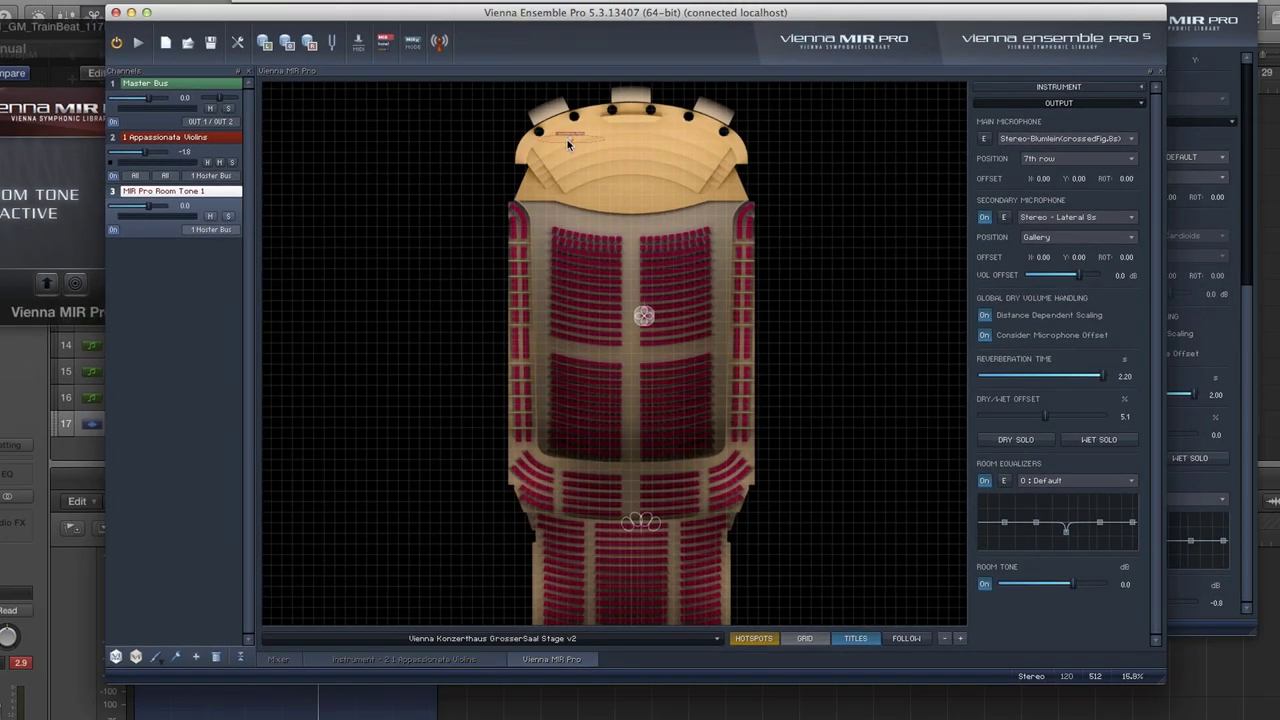
mouse_move(567, 140)
mouse_down()
mouse_move(588, 141)
mouse_move(627, 190)
mouse_up()
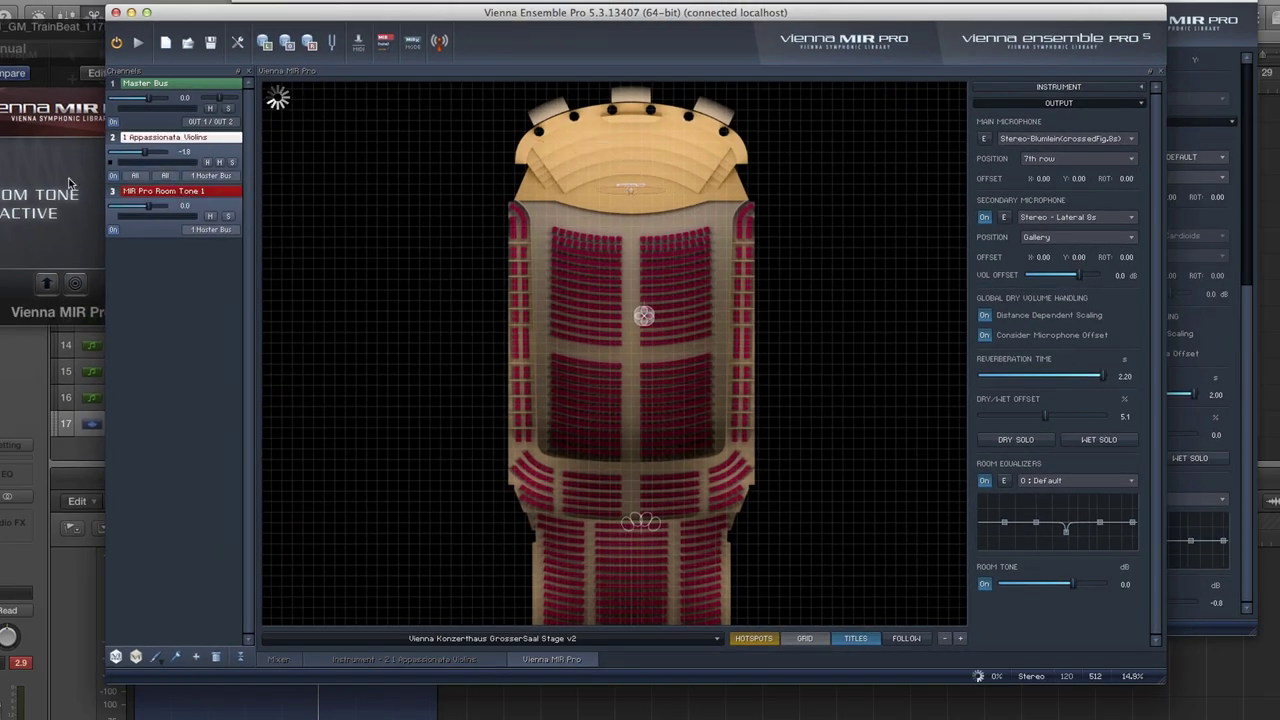